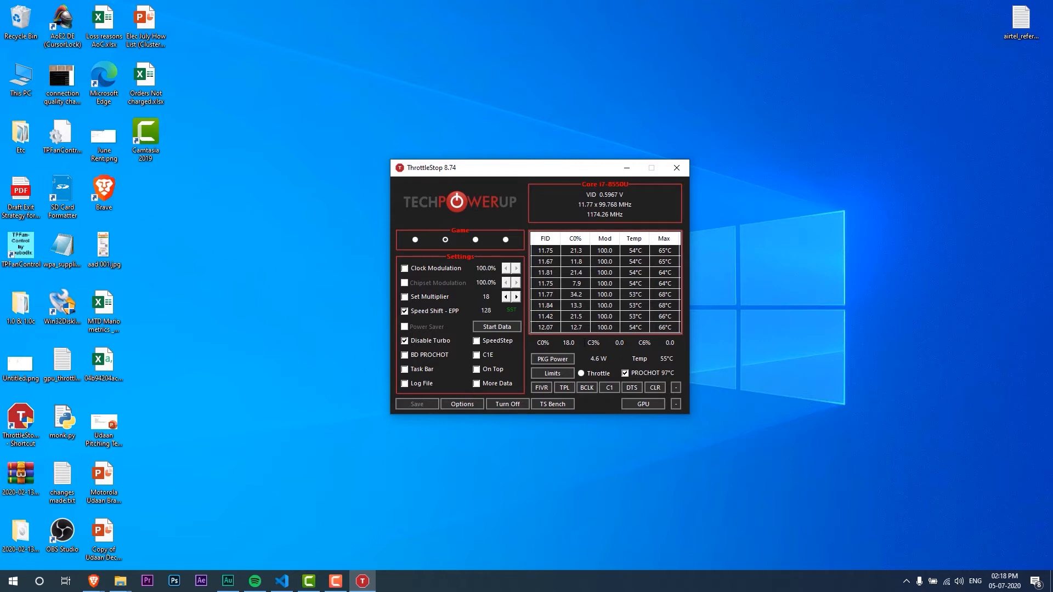
Open the FIVR voltage controls and unlock adjustable voltage for the CPU Core.
{"action": "left_click", "coordinate": [541, 388]}
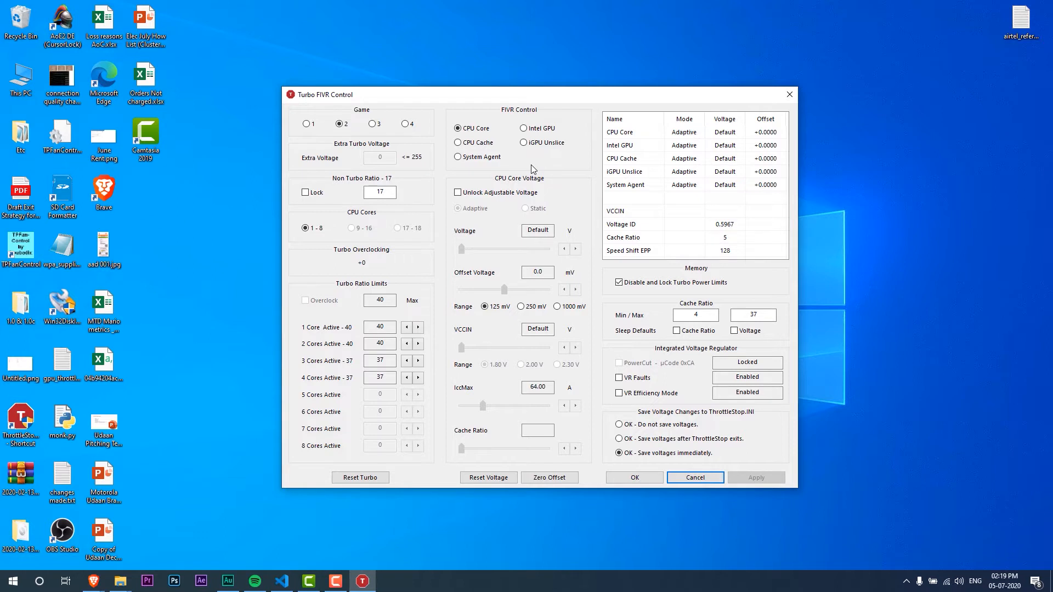
{"action": "left_click", "coordinate": [466, 127]}
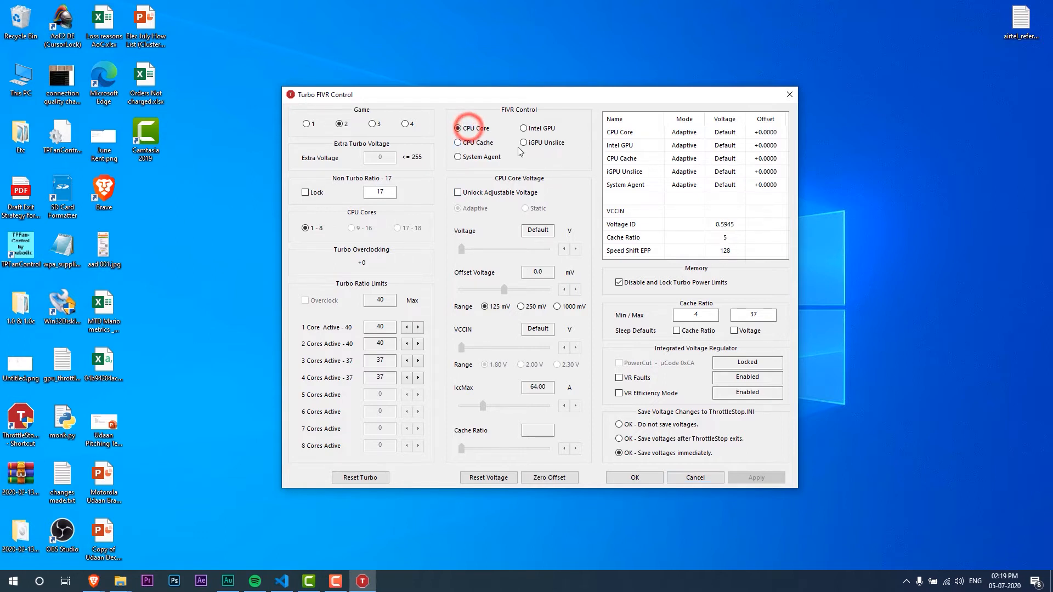
{"action": "left_click", "coordinate": [459, 194]}
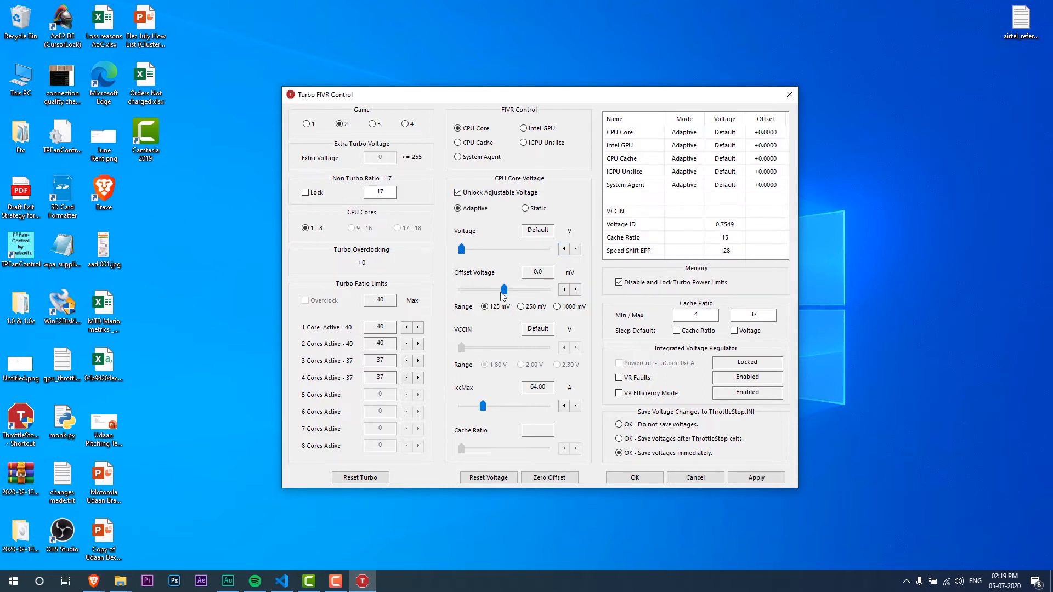
Lower the CPU Core offset voltage to -80.1 mV and apply the change.
{"action": "left_click", "coordinate": [564, 289]}
{"action": "left_click", "coordinate": [564, 289]}
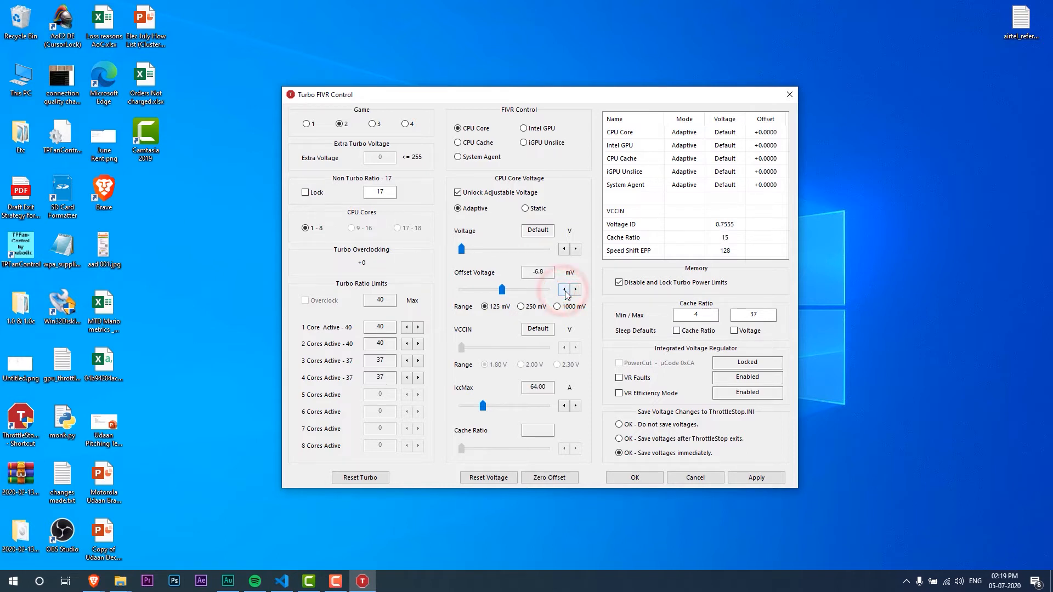
{"action": "left_click", "coordinate": [564, 290]}
{"action": "left_click", "coordinate": [564, 290]}
{"action": "left_click", "coordinate": [564, 290]}
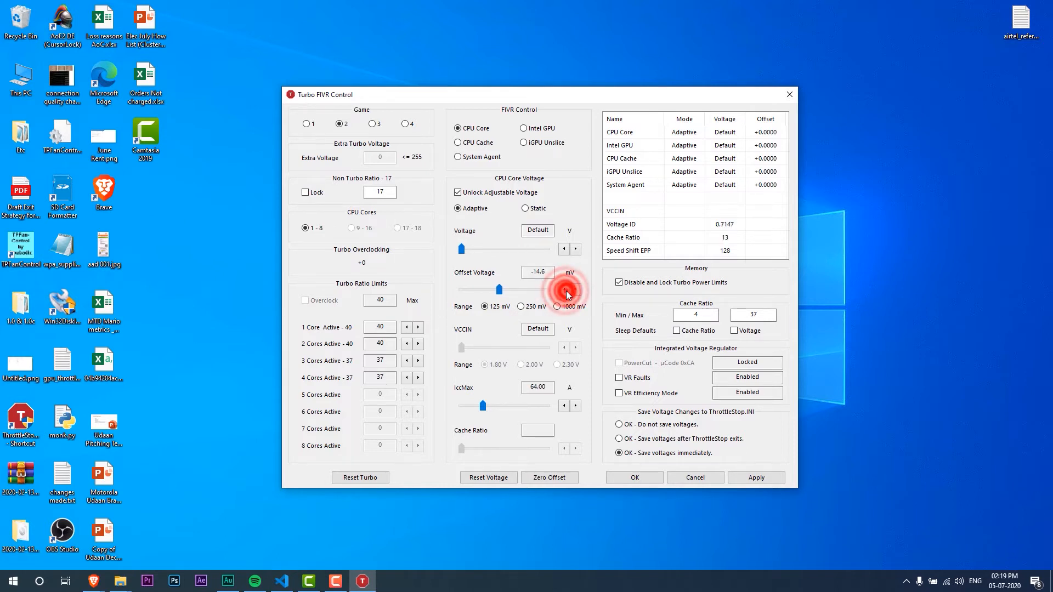
{"action": "left_click", "coordinate": [564, 290]}
{"action": "left_click", "coordinate": [564, 290]}
{"action": "left_click", "coordinate": [564, 290]}
{"action": "left_click", "coordinate": [564, 290]}
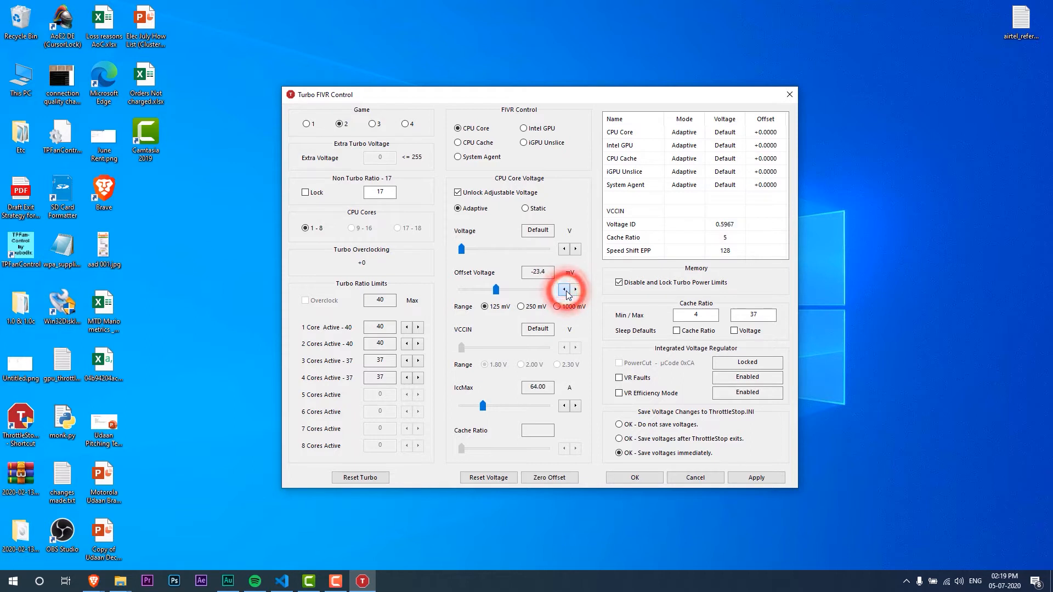
{"action": "left_click", "coordinate": [565, 290]}
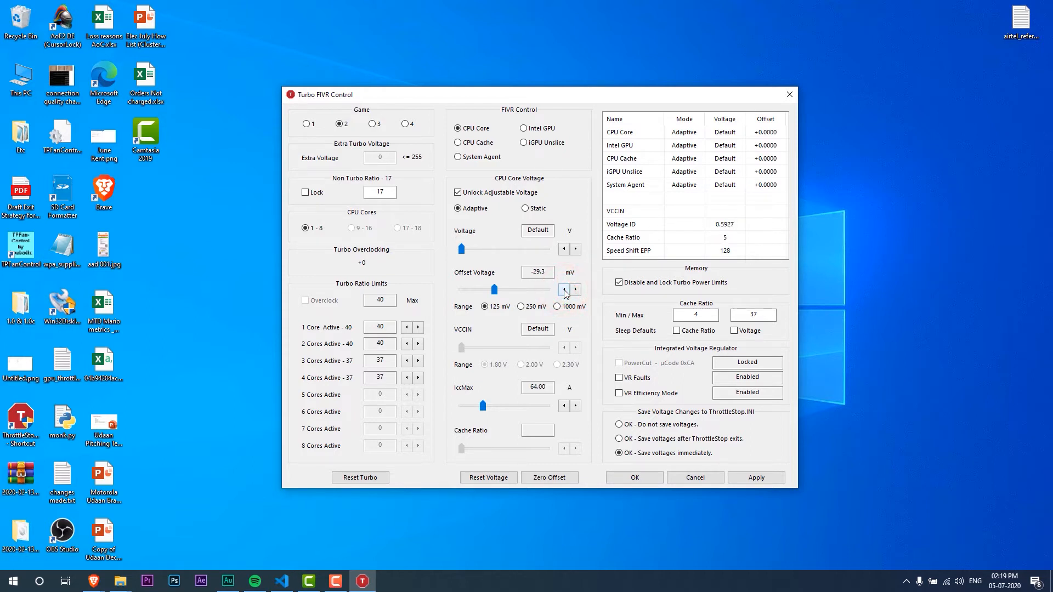
{"action": "left_click", "coordinate": [564, 289]}
{"action": "left_click", "coordinate": [564, 290]}
{"action": "left_click", "coordinate": [564, 290]}
{"action": "left_click", "coordinate": [565, 290]}
{"action": "left_click", "coordinate": [564, 291]}
{"action": "left_click", "coordinate": [564, 290]}
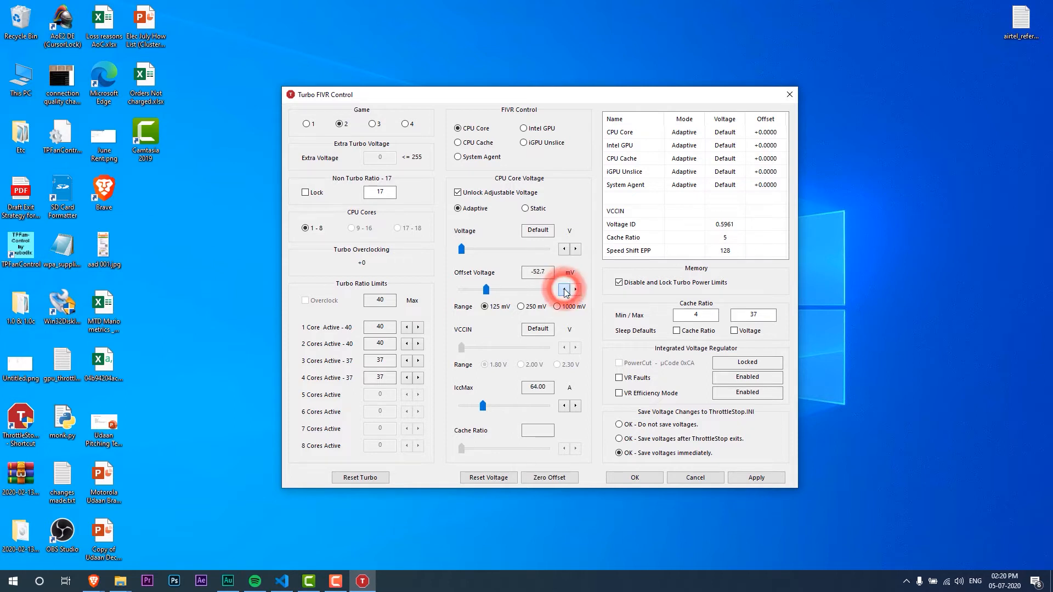
{"action": "left_click", "coordinate": [564, 291]}
{"action": "left_click", "coordinate": [564, 291]}
{"action": "left_click", "coordinate": [565, 290]}
{"action": "left_click", "coordinate": [564, 290]}
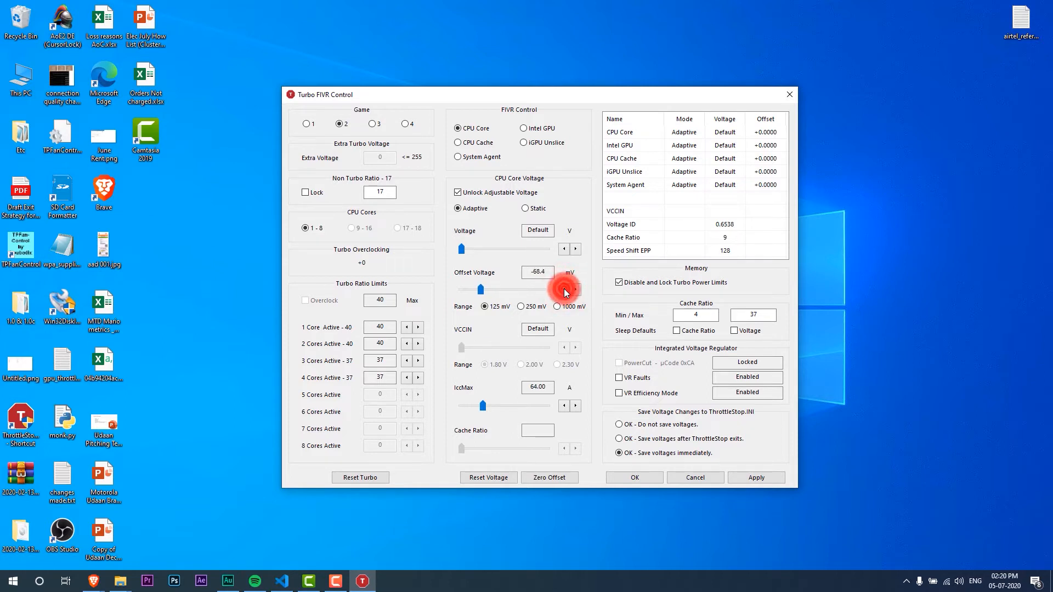
{"action": "left_click", "coordinate": [564, 291]}
{"action": "left_click", "coordinate": [564, 290]}
{"action": "left_click", "coordinate": [564, 291]}
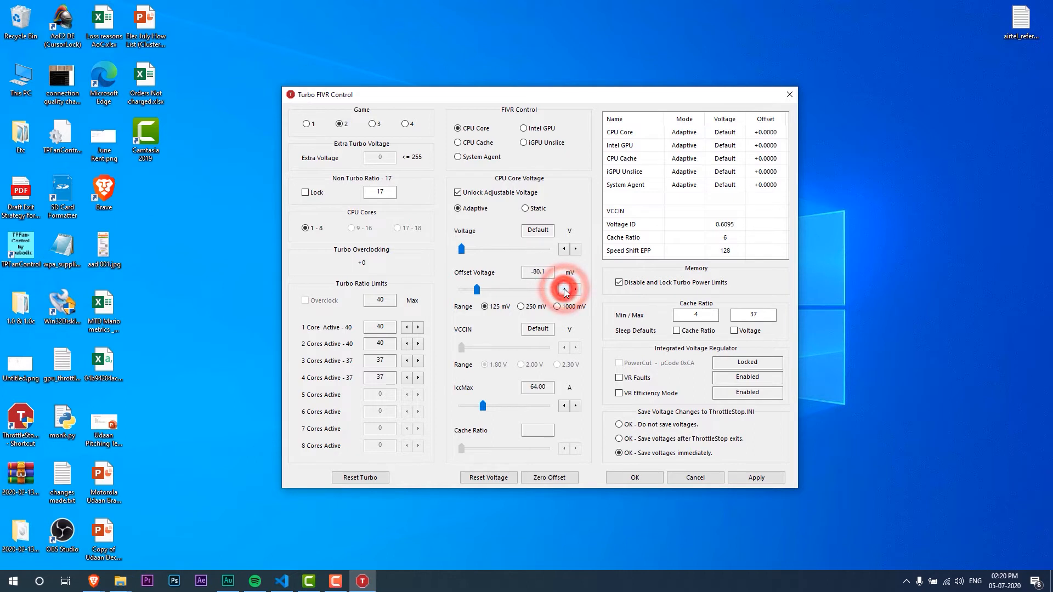
{"action": "left_click", "coordinate": [757, 476]}
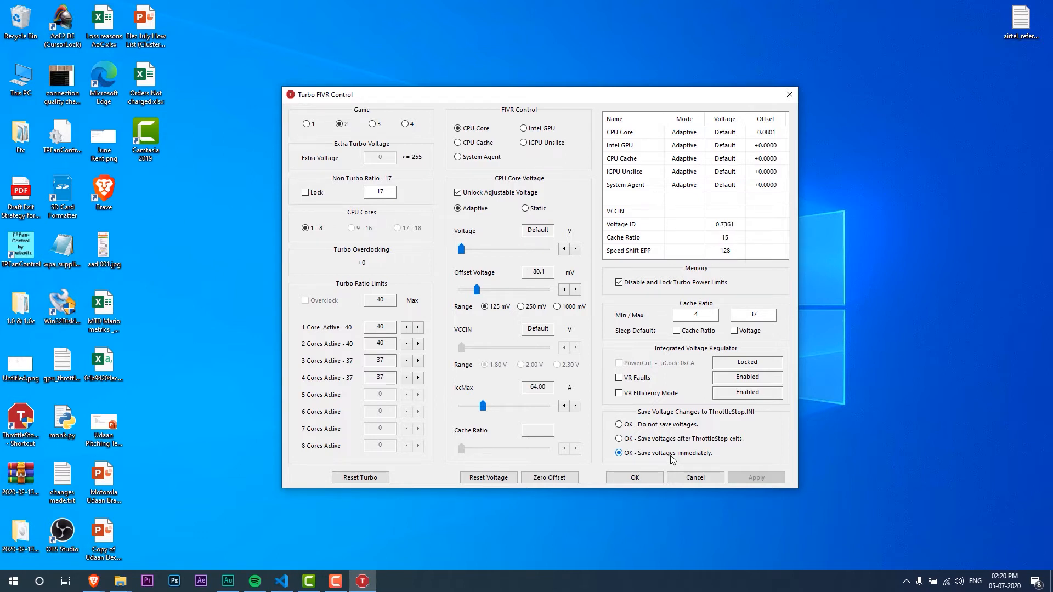
Unlock the CPU Cache voltage, set its offset to -80.1 mV, and apply and accept the FIVR settings.
{"action": "left_click", "coordinate": [469, 145]}
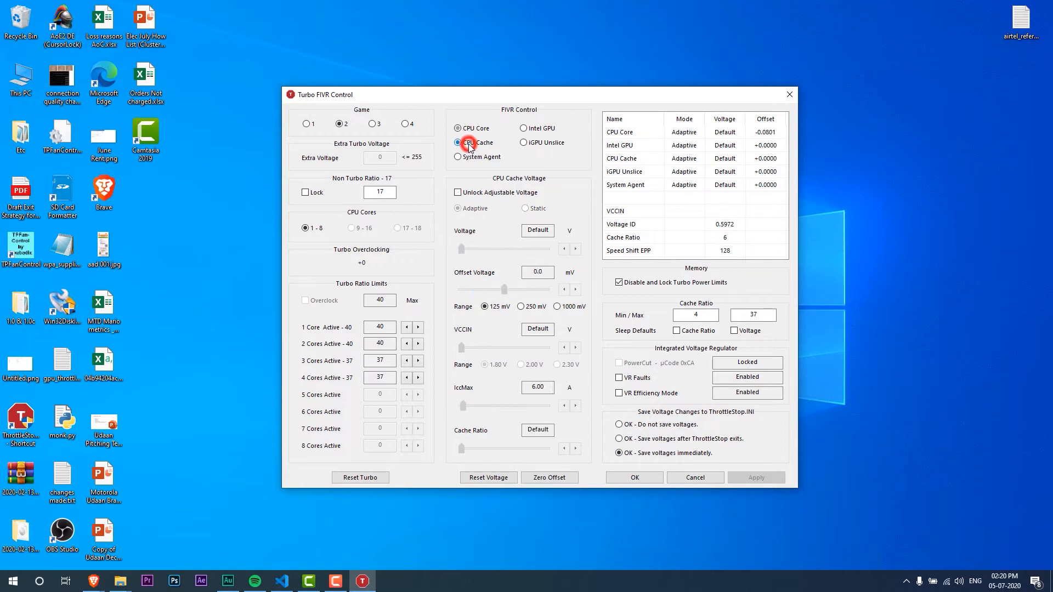
{"action": "left_click", "coordinate": [458, 193]}
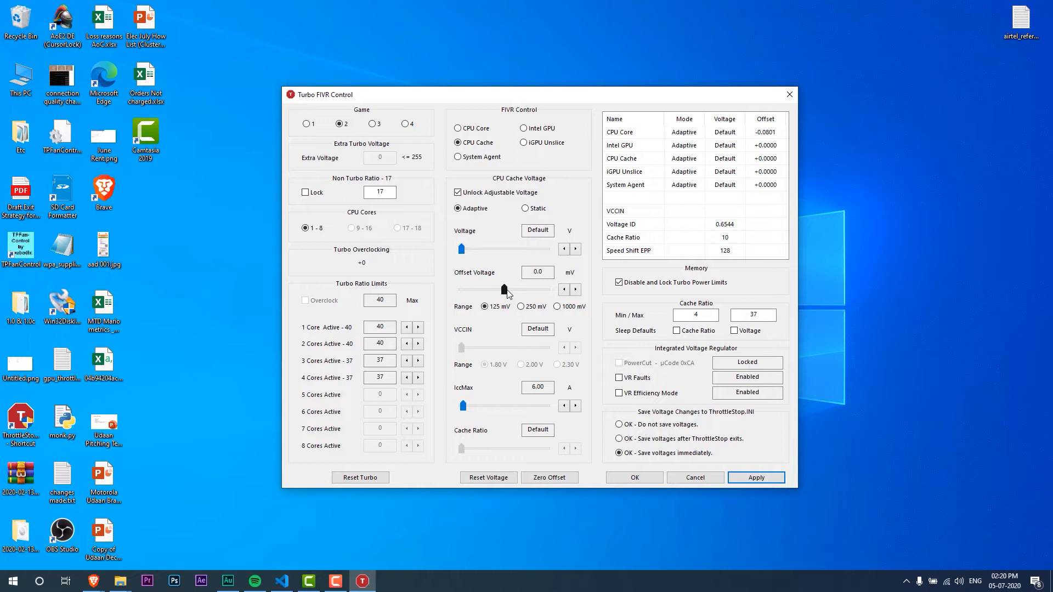
{"action": "left_click_drag", "start_coordinate": [506, 289], "coordinate": [501, 288]}
{"action": "left_click", "coordinate": [564, 289]}
{"action": "left_click", "coordinate": [564, 289]}
{"action": "left_click", "coordinate": [564, 289]}
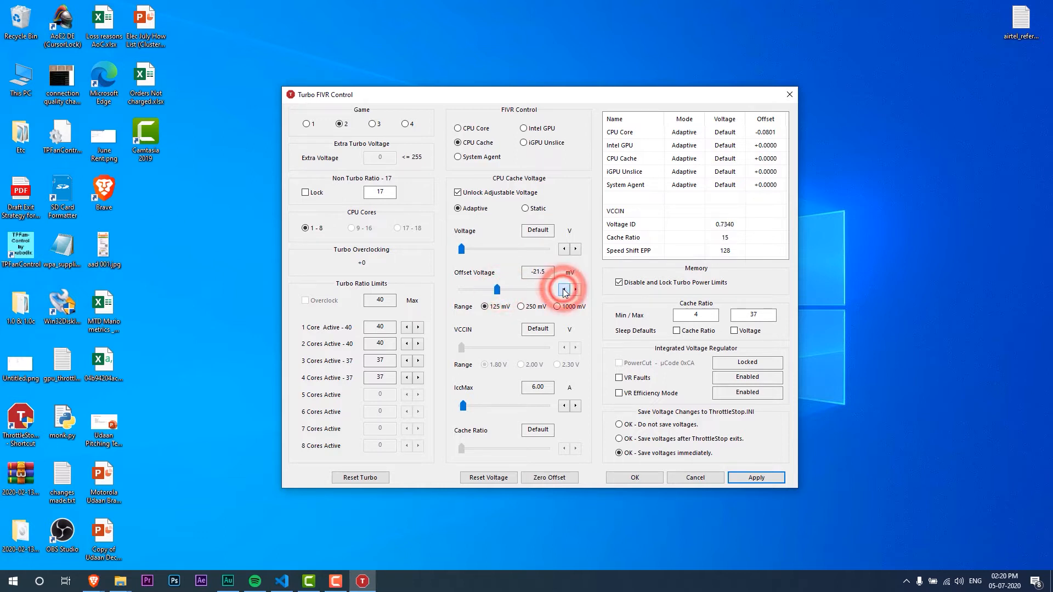
{"action": "left_click", "coordinate": [564, 289]}
{"action": "left_click", "coordinate": [564, 289]}
{"action": "left_click", "coordinate": [563, 289]}
{"action": "left_click", "coordinate": [564, 290]}
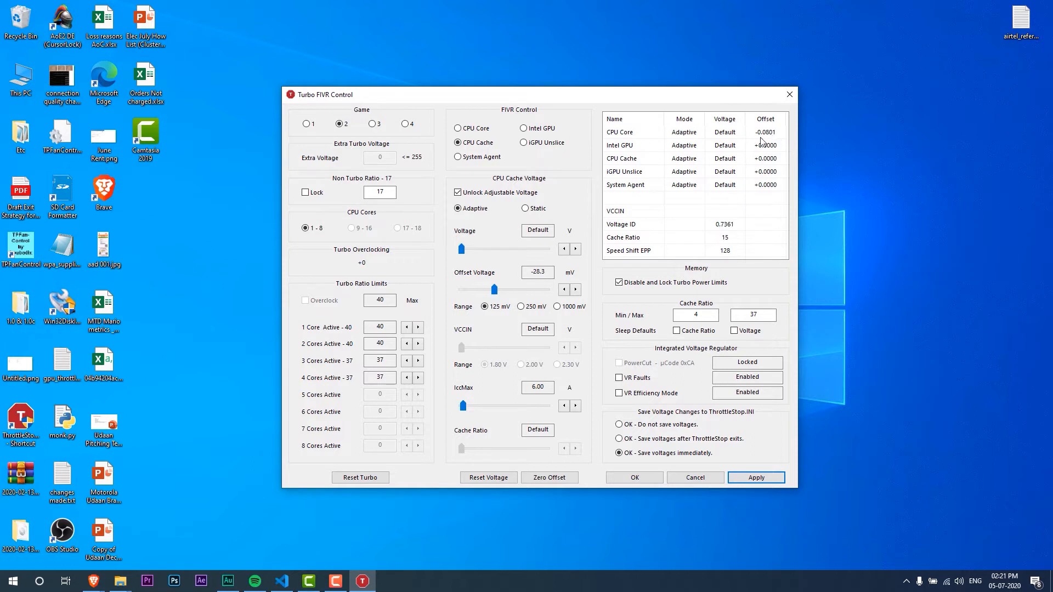
{"action": "left_click", "coordinate": [566, 289]}
{"action": "left_click", "coordinate": [566, 288]}
{"action": "left_click", "coordinate": [565, 289]}
{"action": "left_click", "coordinate": [564, 288]}
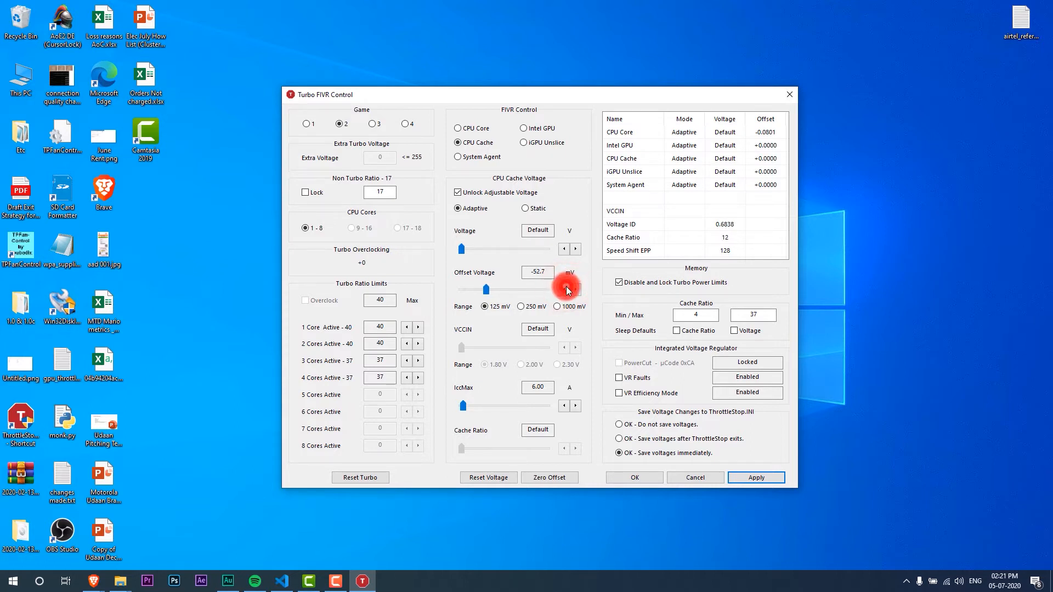
{"action": "left_click", "coordinate": [563, 290]}
{"action": "left_click", "coordinate": [563, 290]}
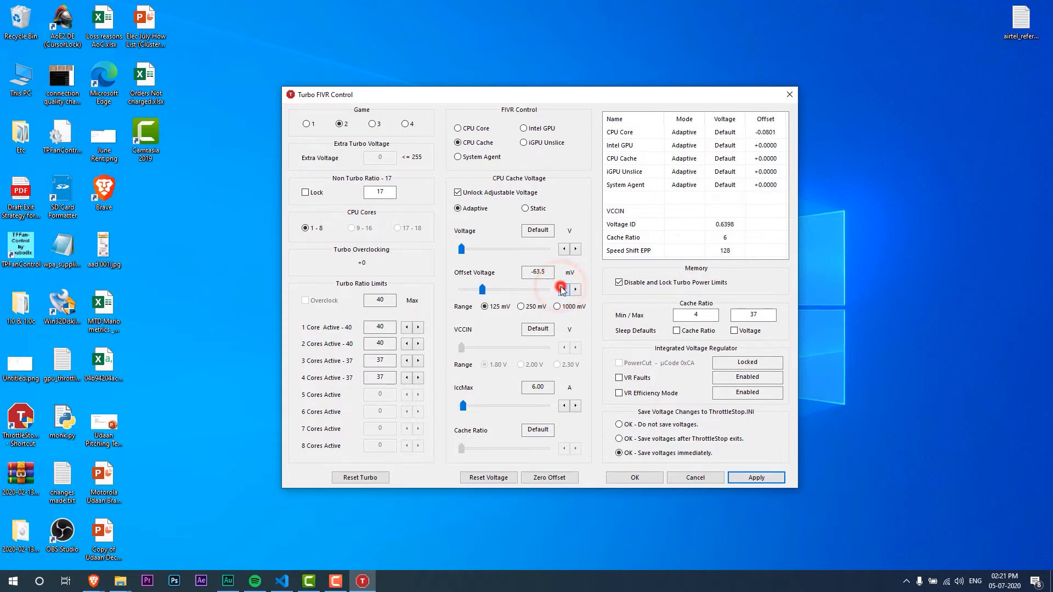
{"action": "left_click", "coordinate": [563, 289]}
{"action": "left_click", "coordinate": [563, 290]}
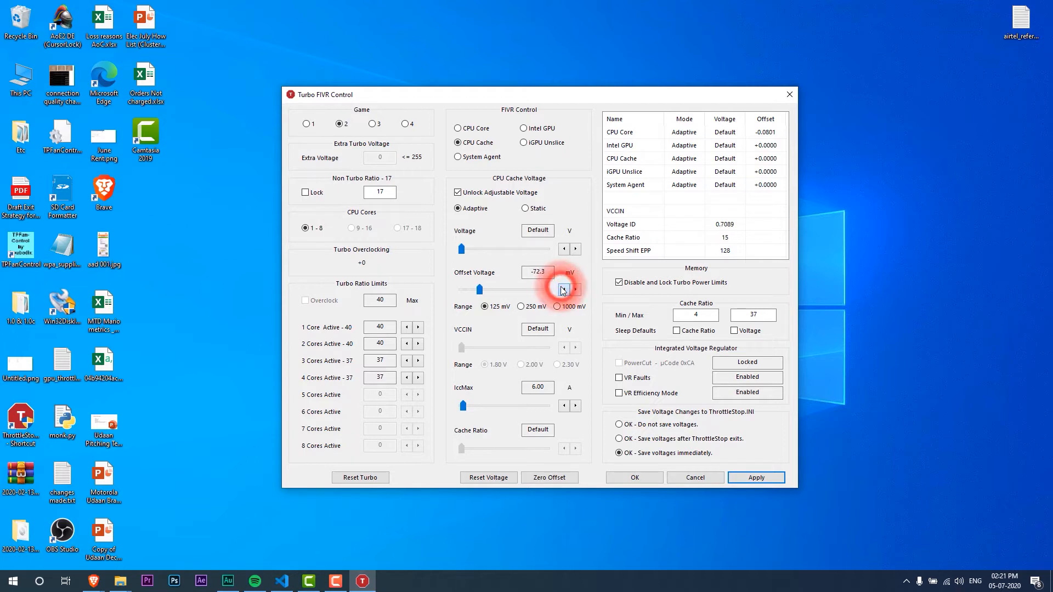
{"action": "left_click", "coordinate": [563, 290]}
{"action": "left_click", "coordinate": [563, 289]}
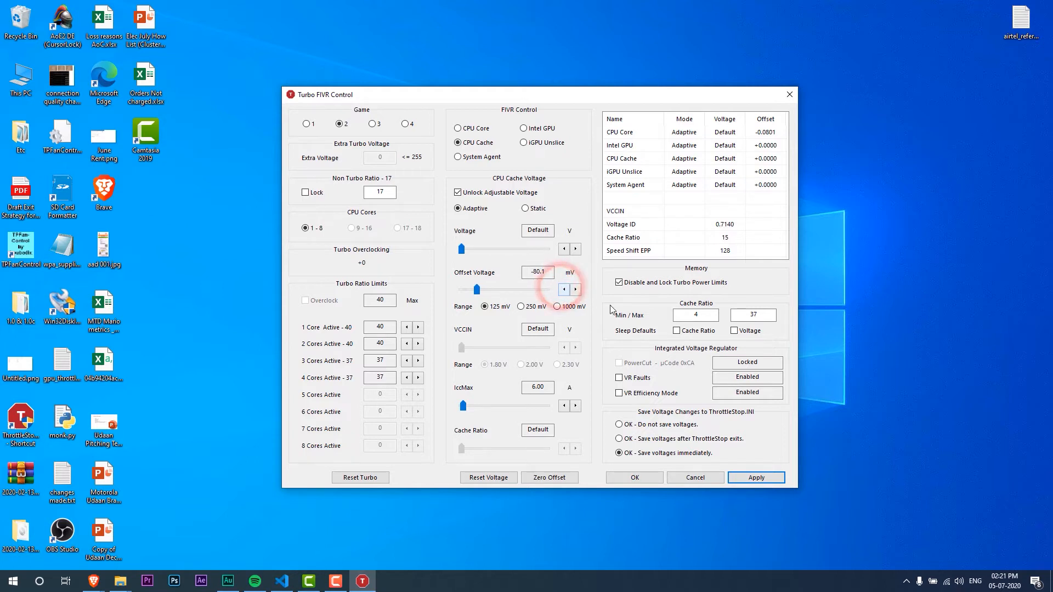
{"action": "left_click", "coordinate": [735, 478]}
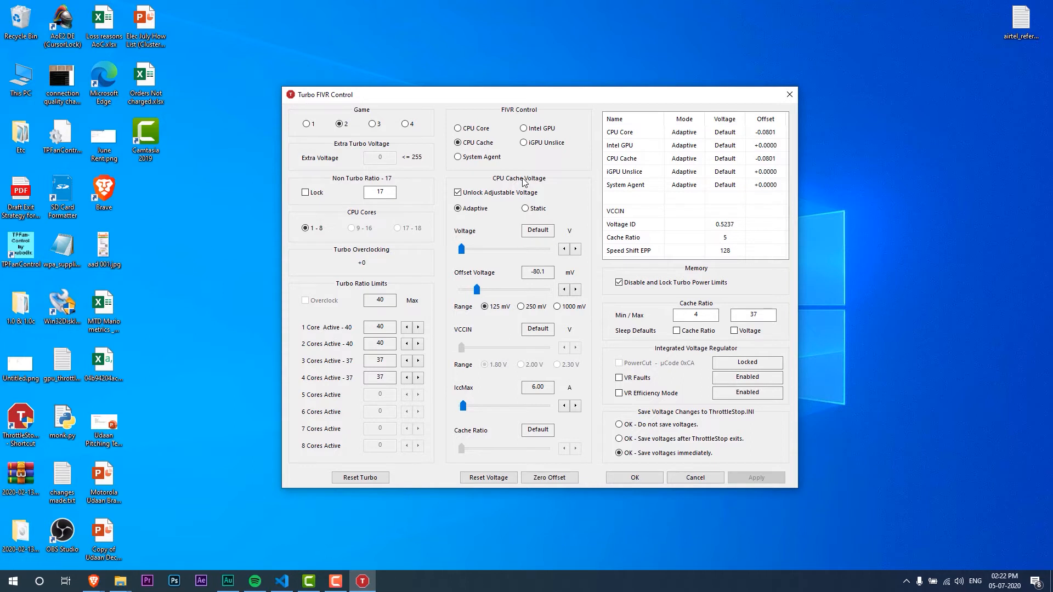
{"action": "left_click", "coordinate": [523, 130]}
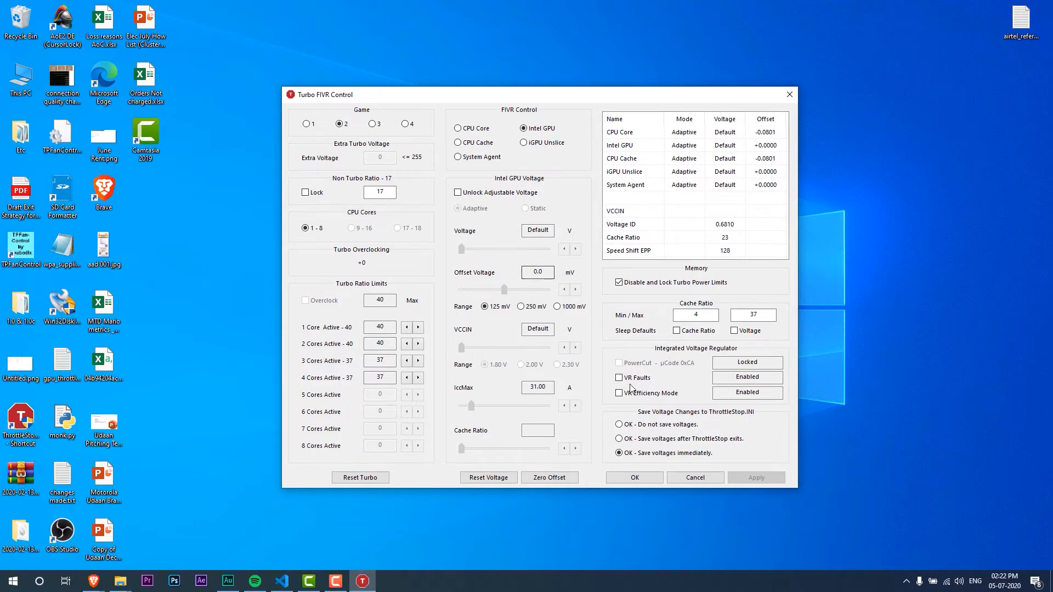
{"action": "left_click", "coordinate": [633, 478]}
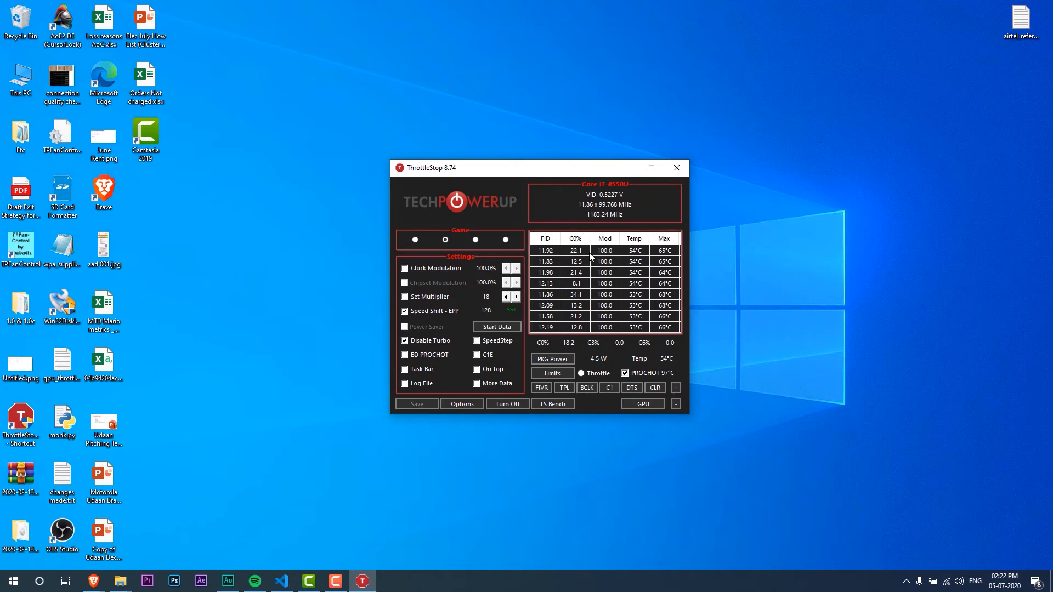
Open TS Bench beside the main window and configure the benchmark with 12 threads and a 256M size.
{"action": "left_click", "coordinate": [549, 404]}
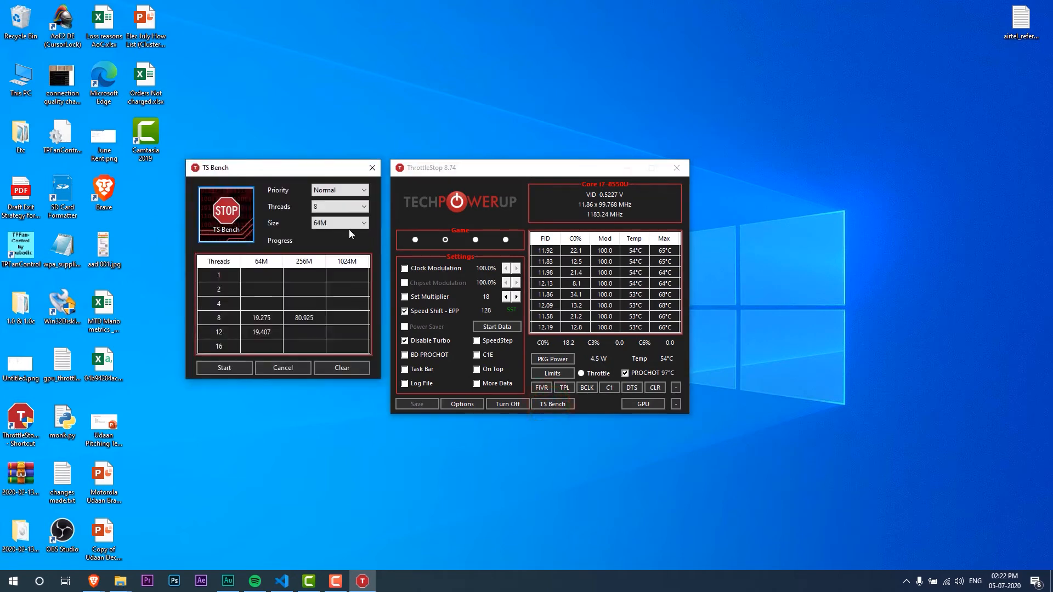
{"action": "left_click_drag", "start_coordinate": [284, 167], "coordinate": [862, 159]}
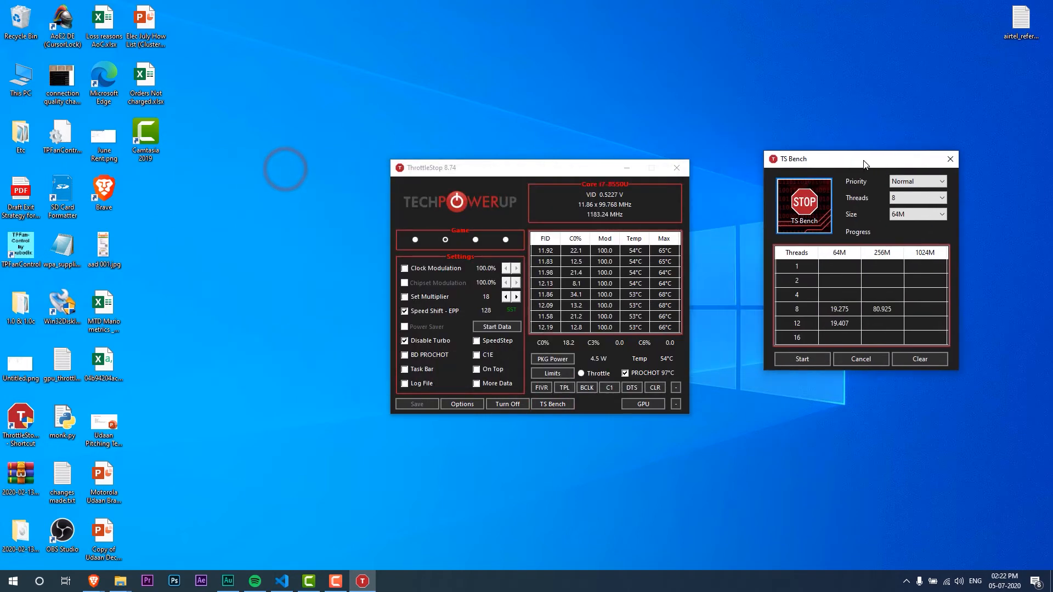
{"action": "left_click", "coordinate": [922, 198]}
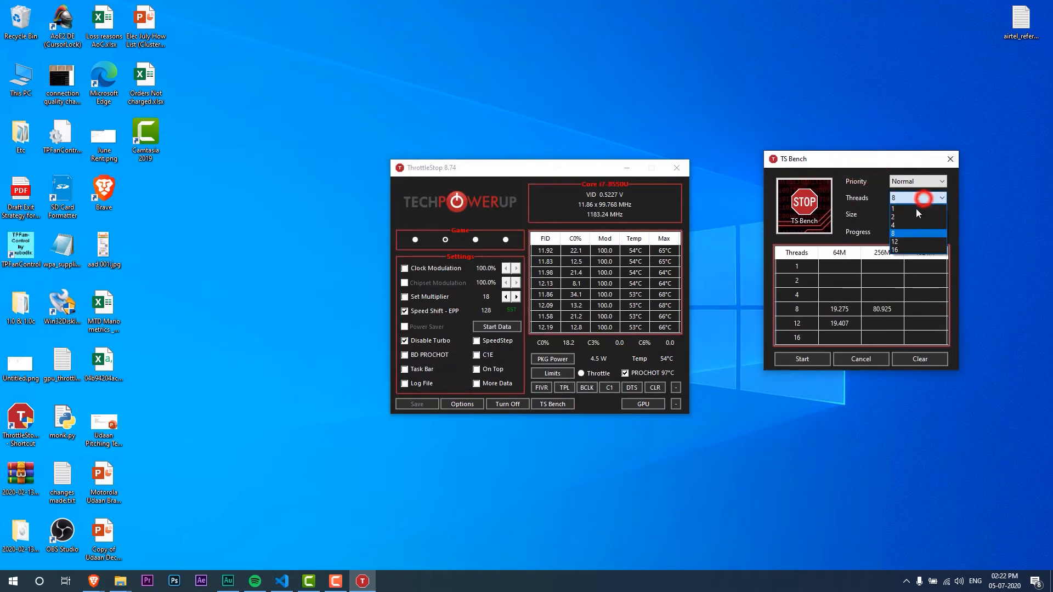
{"action": "left_click", "coordinate": [909, 242]}
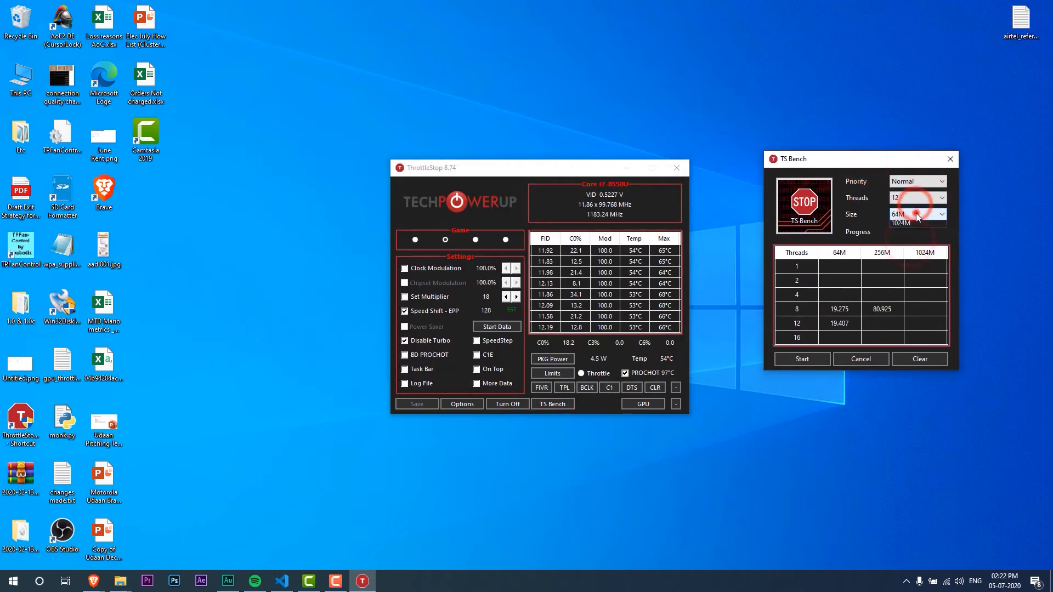
{"action": "left_click", "coordinate": [915, 214]}
{"action": "left_click", "coordinate": [917, 233]}
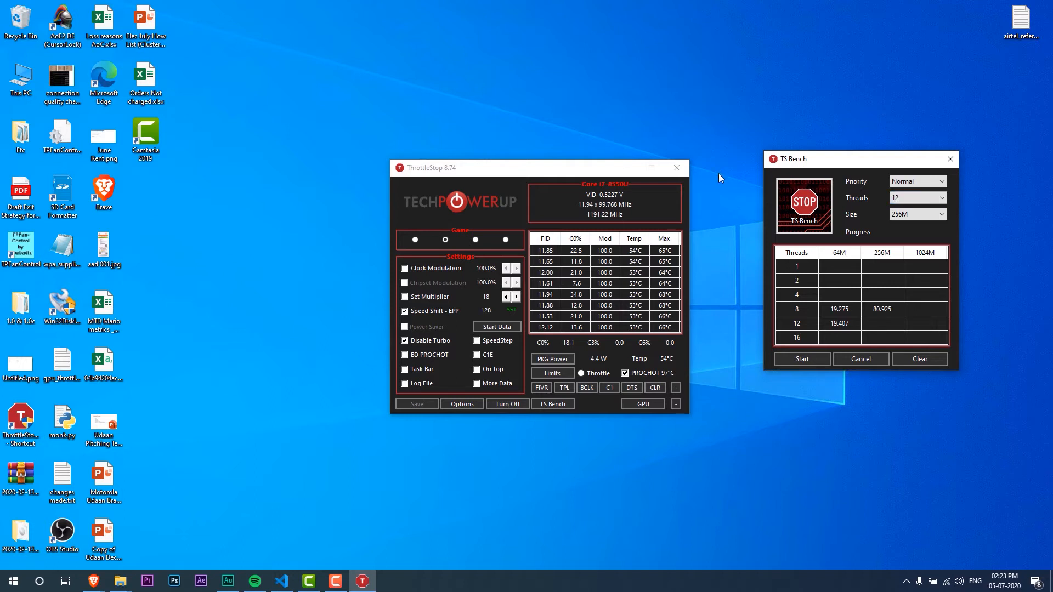
Raise the Turbo Time Limit to 40960 in the turbo power limits and accept the change.
{"action": "left_click", "coordinate": [565, 388]}
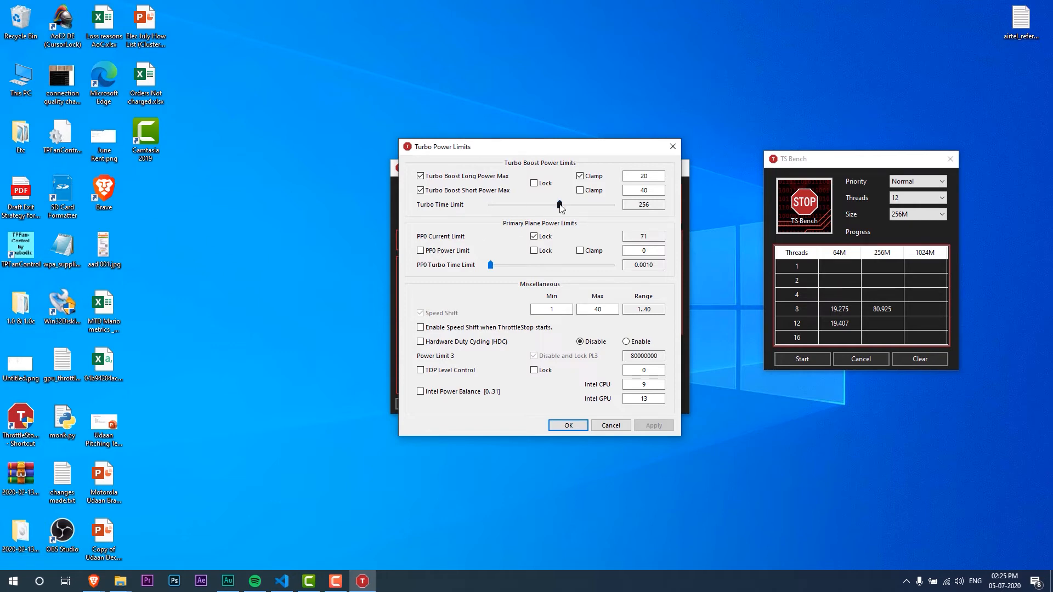
{"action": "left_click_drag", "start_coordinate": [559, 206], "coordinate": [553, 213]}
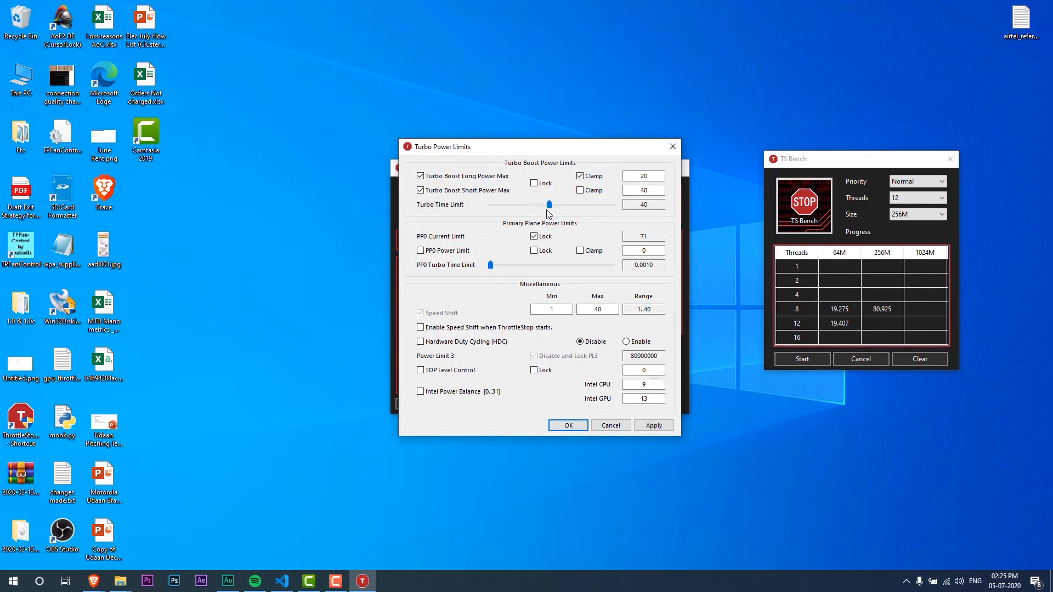
{"action": "left_click_drag", "start_coordinate": [549, 205], "coordinate": [588, 206]}
{"action": "left_click_drag", "start_coordinate": [587, 206], "coordinate": [587, 207]}
{"action": "left_click", "coordinate": [652, 427]}
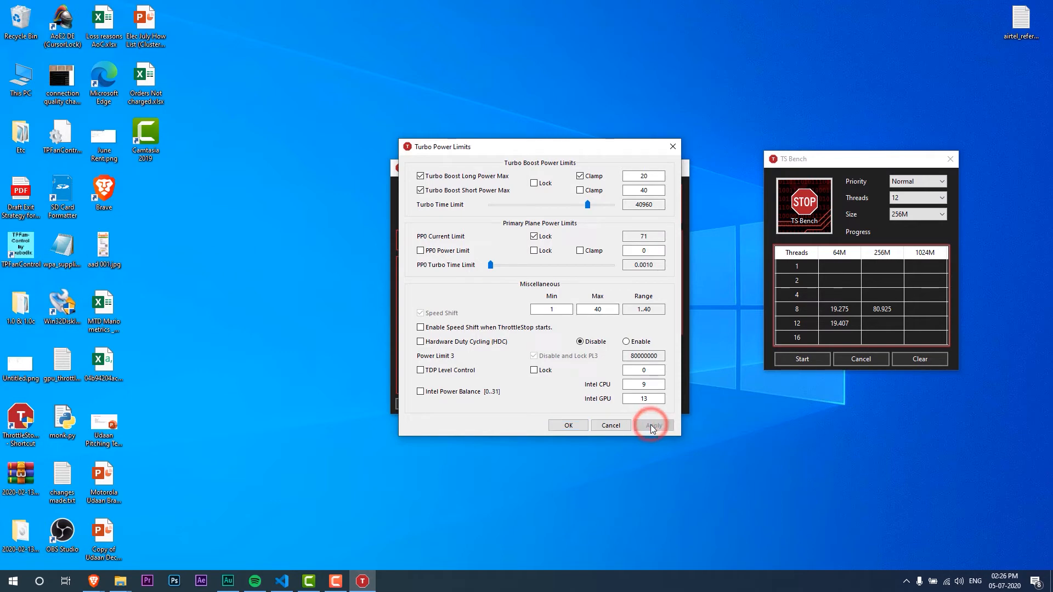
{"action": "left_click", "coordinate": [564, 426]}
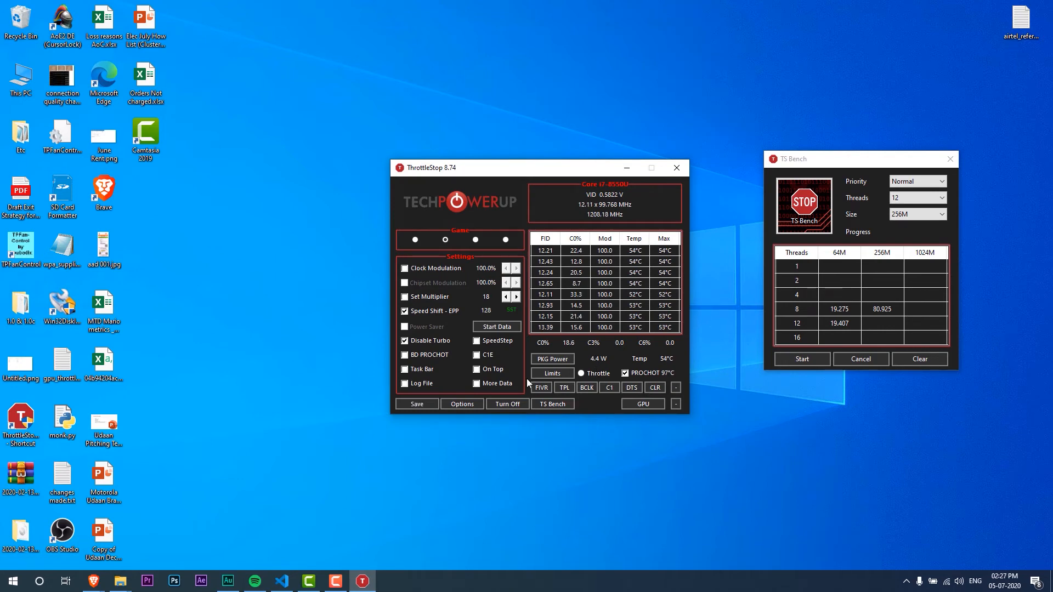
Turn ThrottleStop off into monitoring mode and save the current settings.
{"action": "left_click", "coordinate": [507, 404]}
{"action": "left_click", "coordinate": [411, 405]}
Open the Limit Reasons display and clear the logged flags for CORE, GPU and RING.
{"action": "left_click", "coordinate": [550, 373]}
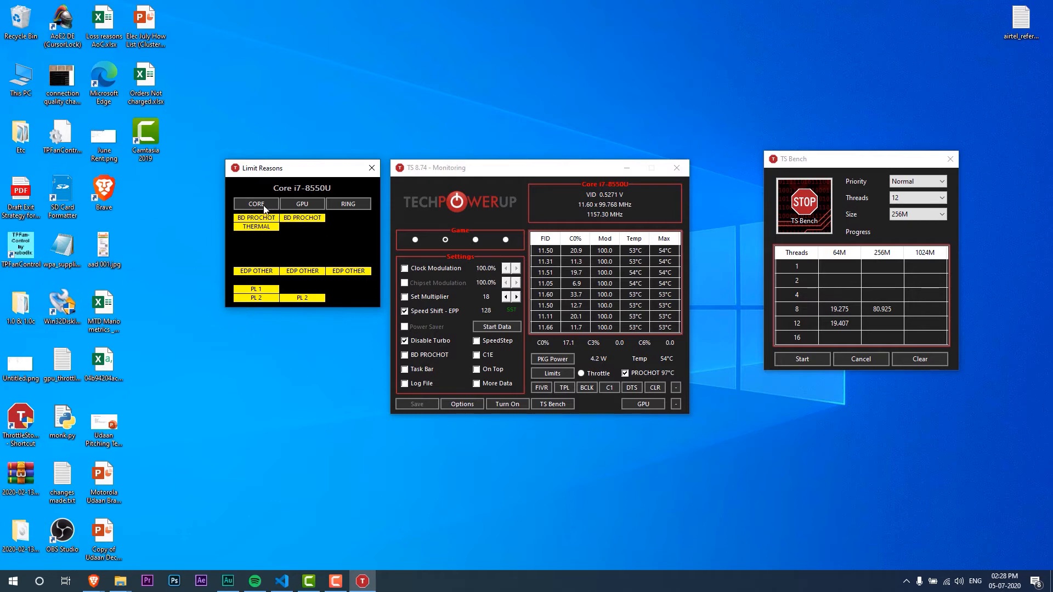
{"action": "left_click", "coordinate": [269, 204]}
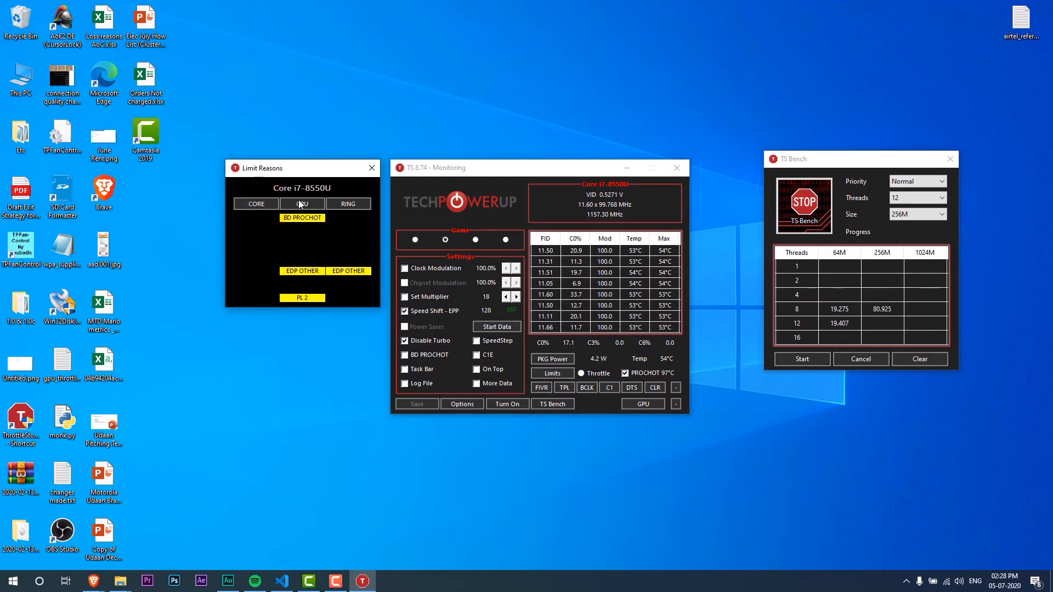
{"action": "left_click", "coordinate": [300, 204]}
{"action": "left_click", "coordinate": [349, 203]}
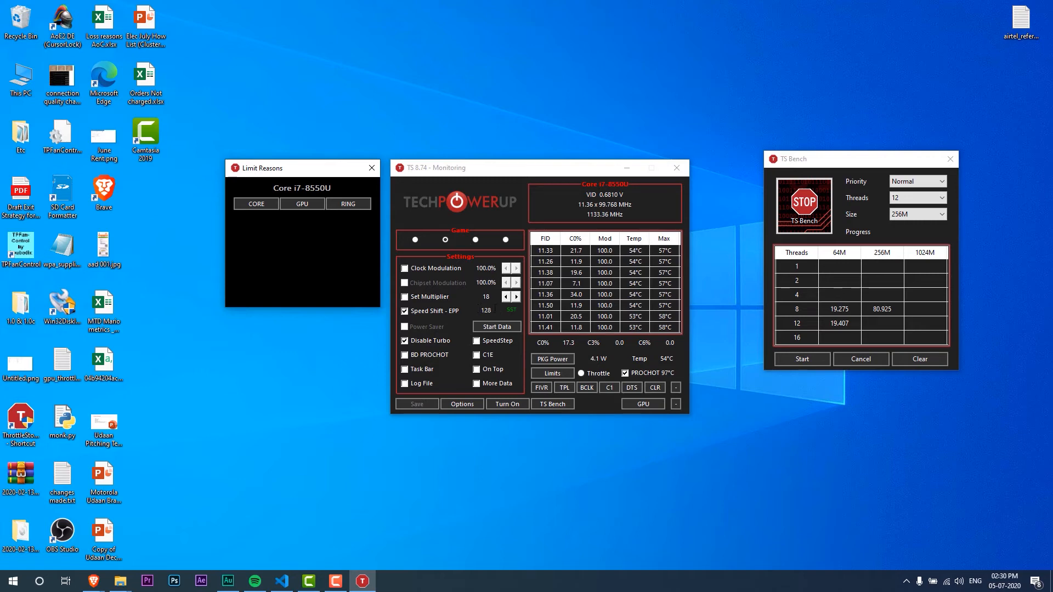
Uncheck Disable Turbo and PROCHOT 97°C, turn ThrottleStop on and minimize its window.
{"action": "double_click", "coordinate": [485, 310]}
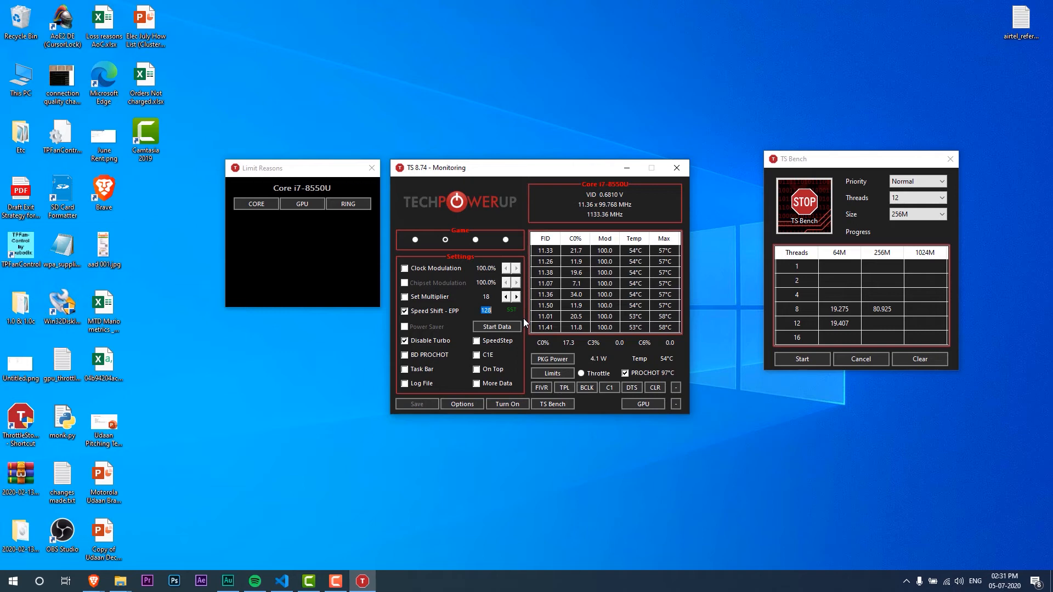
{"action": "left_click", "coordinate": [406, 341]}
{"action": "left_click", "coordinate": [630, 375]}
{"action": "left_click", "coordinate": [523, 404]}
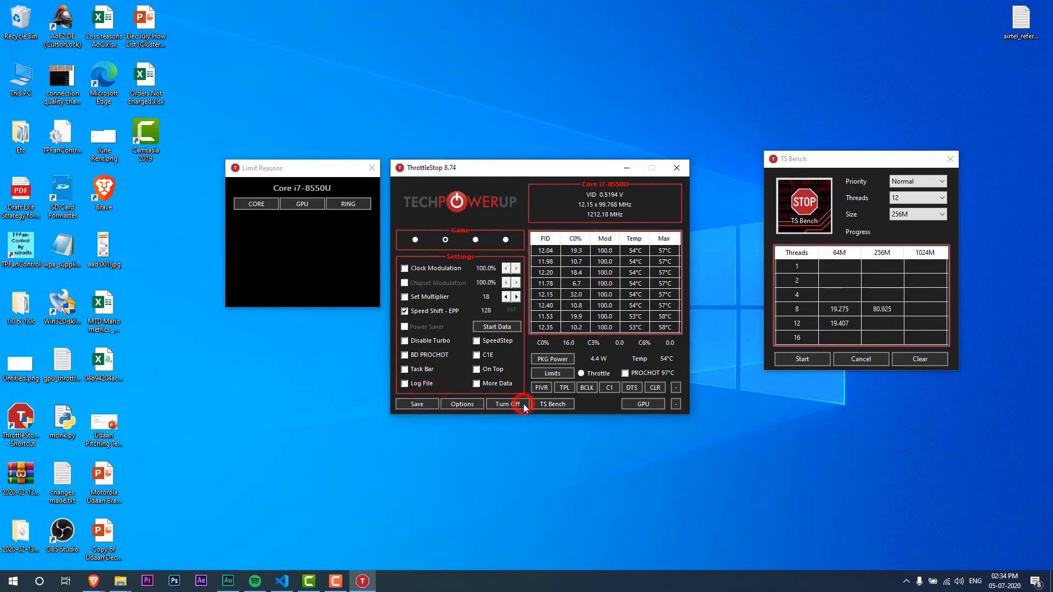
{"action": "left_click", "coordinate": [624, 168]}
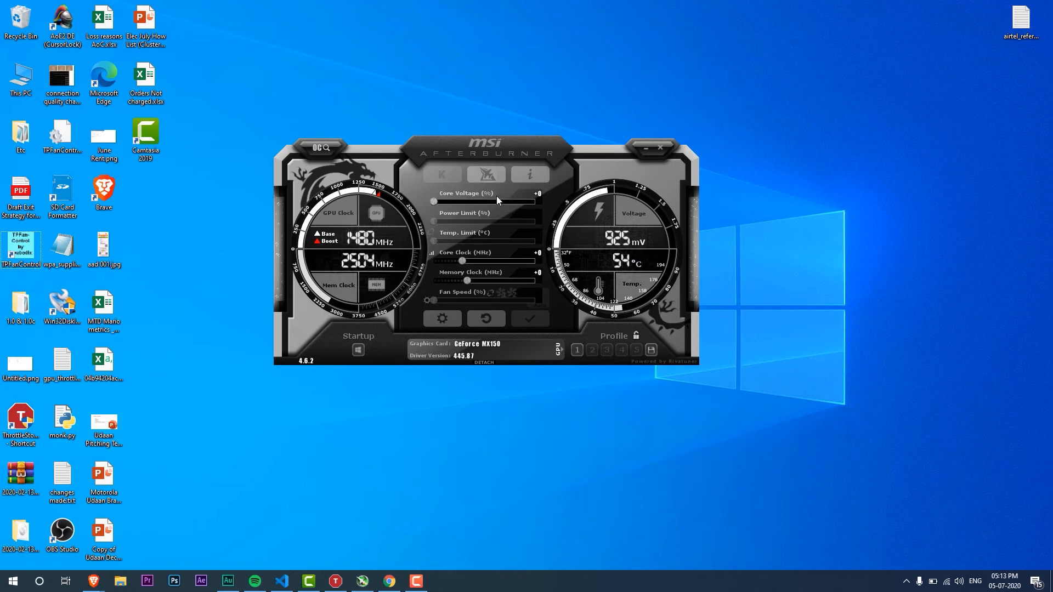
In MSI Afterburner, examine the default GPU voltage/frequency curve and the flattened profile 1 curve, picking its 775 mV point.
{"action": "left_click", "coordinate": [511, 136]}
{"action": "key", "text": "ctrl+f"}
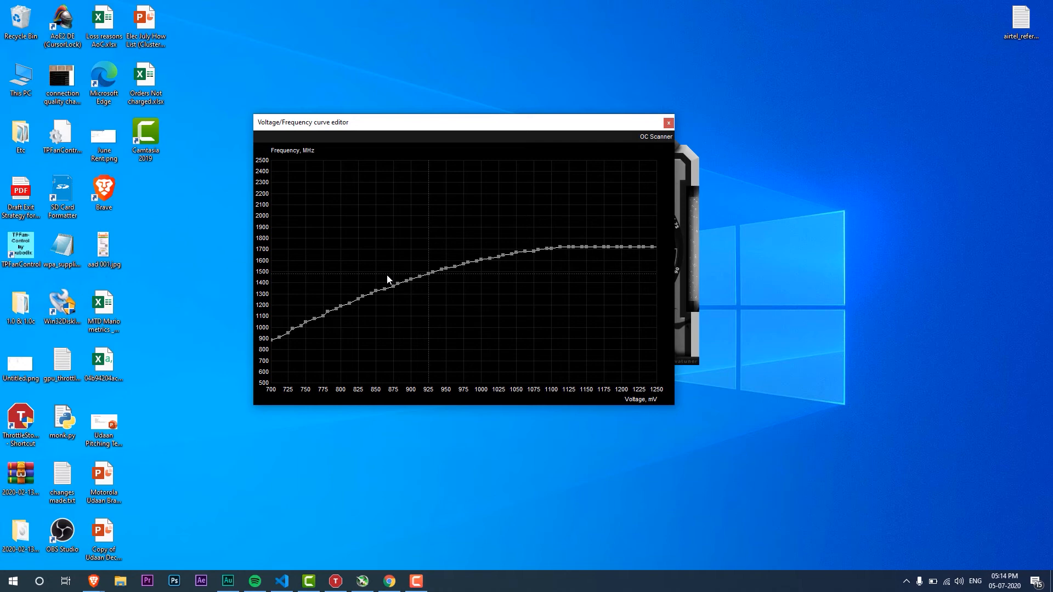
{"action": "left_click", "coordinate": [667, 123]}
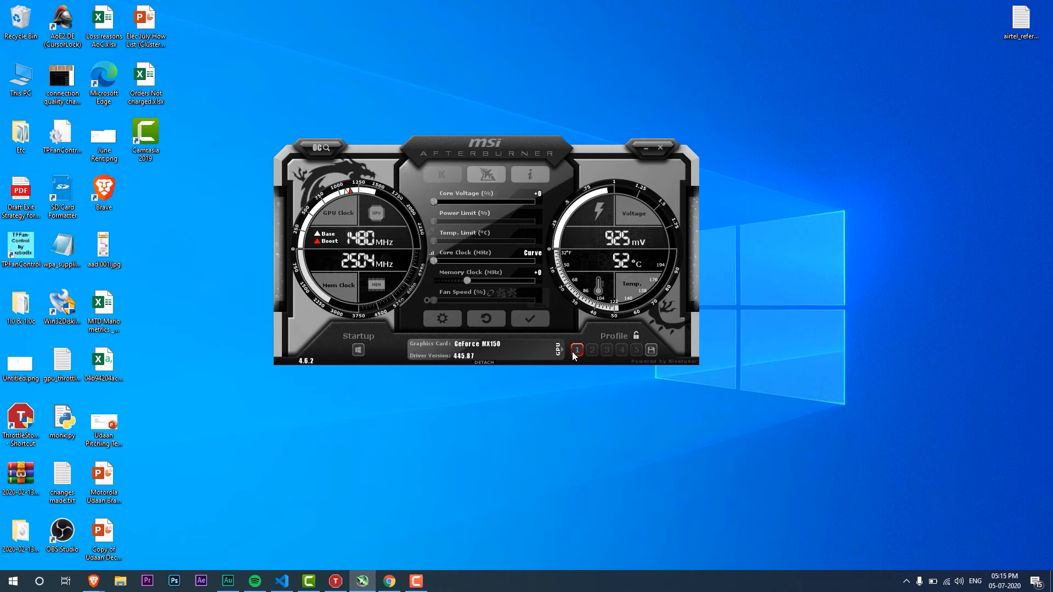
{"action": "key", "text": "ctrl+f"}
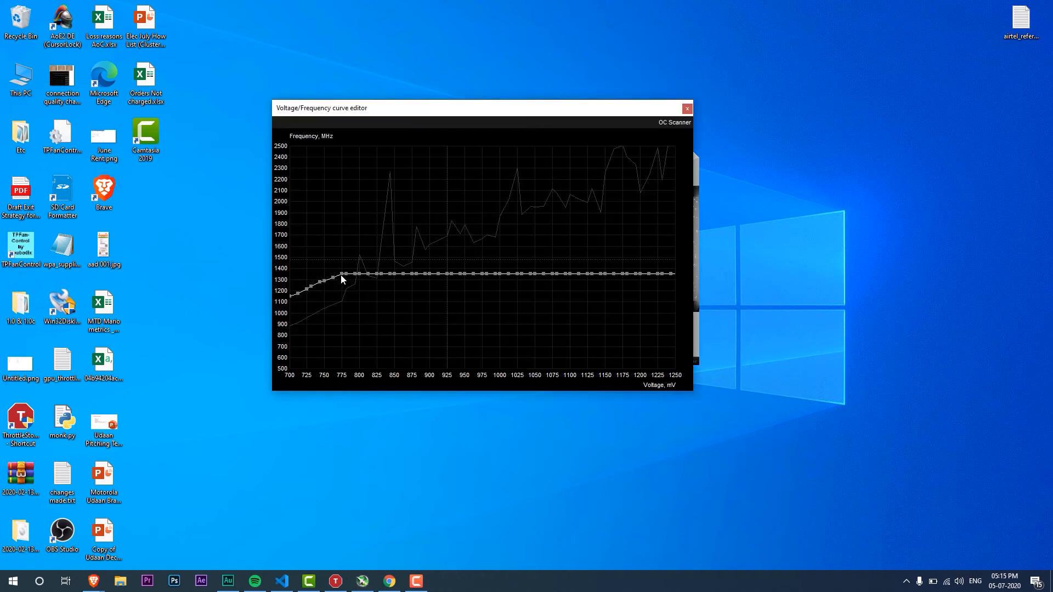
{"action": "left_click", "coordinate": [342, 275]}
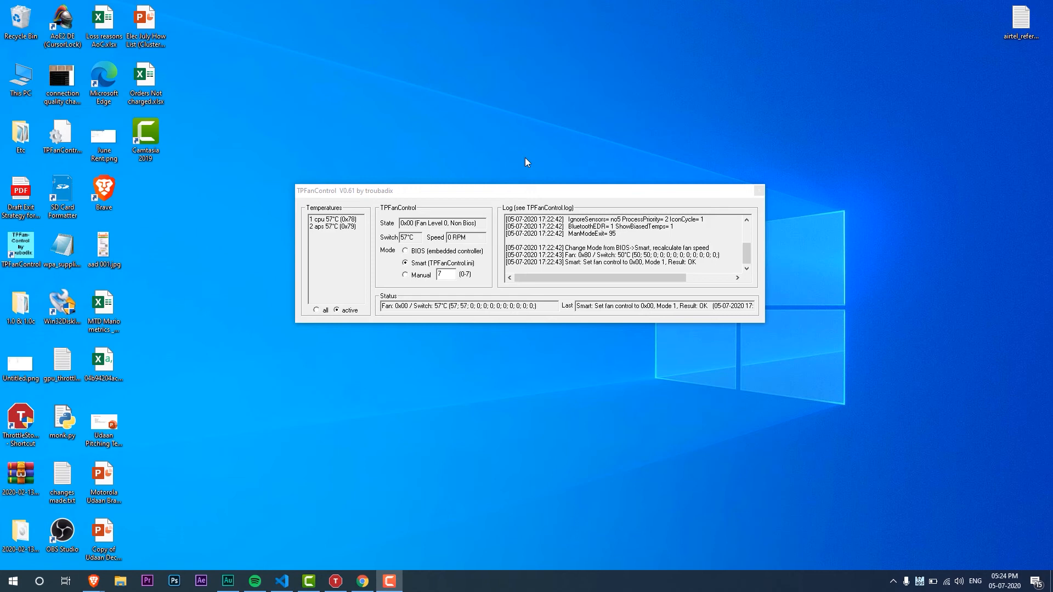
Switch TPFanControl to manual mode and set the fan level to 2.
{"action": "left_click", "coordinate": [406, 275]}
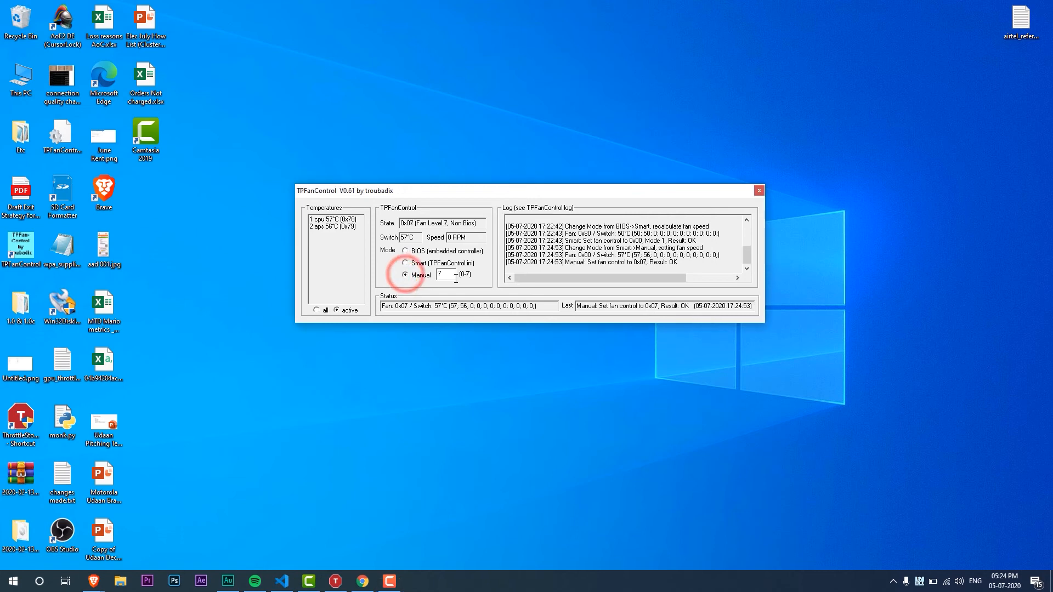
{"action": "left_click_drag", "start_coordinate": [455, 278], "coordinate": [425, 273]}
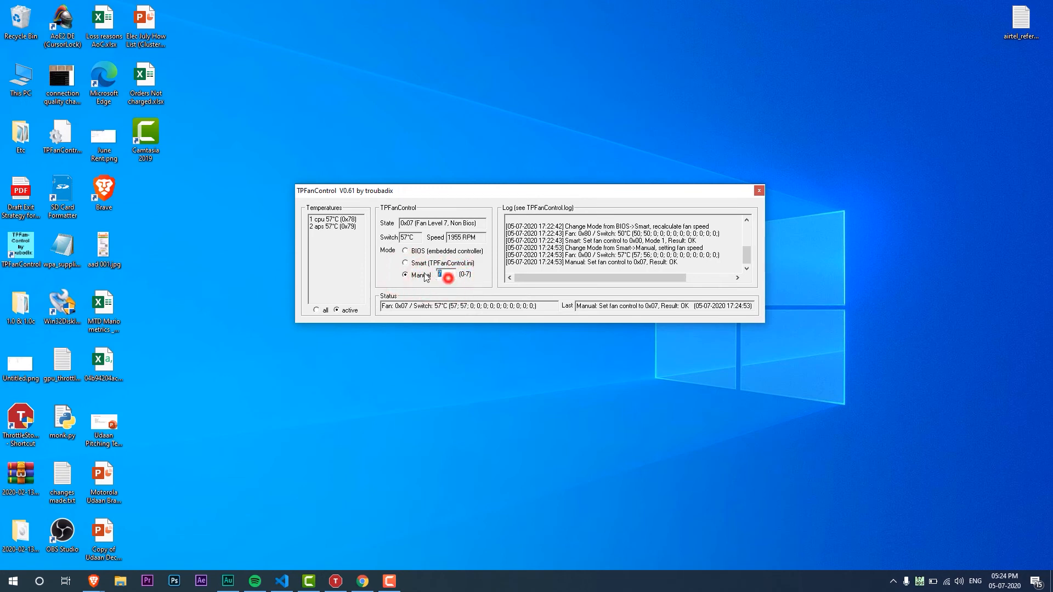
{"action": "left_click", "coordinate": [447, 276]}
{"action": "left_click", "coordinate": [453, 274]}
{"action": "key", "text": "BackSpace"}
{"action": "type", "text": "2"}
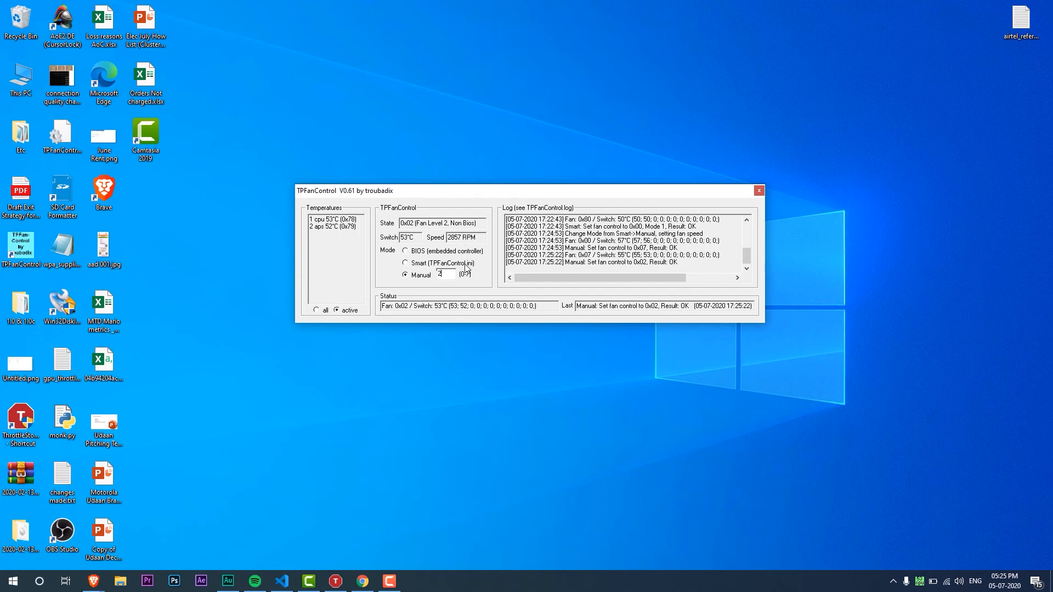
Set the manual fan level in TPFanControl to 64.
{"action": "left_click", "coordinate": [454, 273]}
{"action": "key", "text": "BackSpace"}
{"action": "type", "text": "64"}
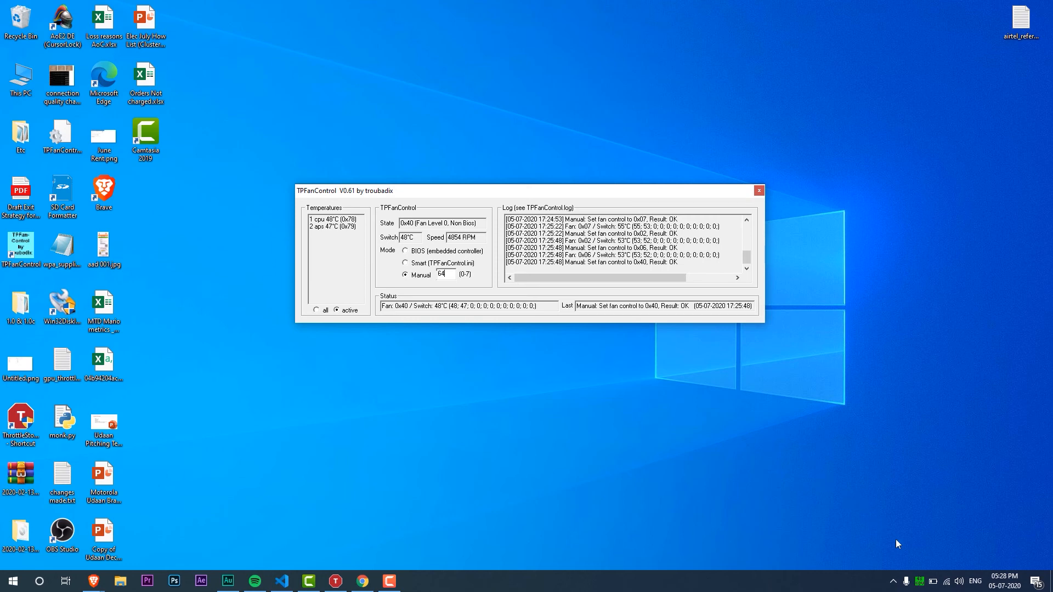
{"action": "left_click", "coordinate": [919, 582]}
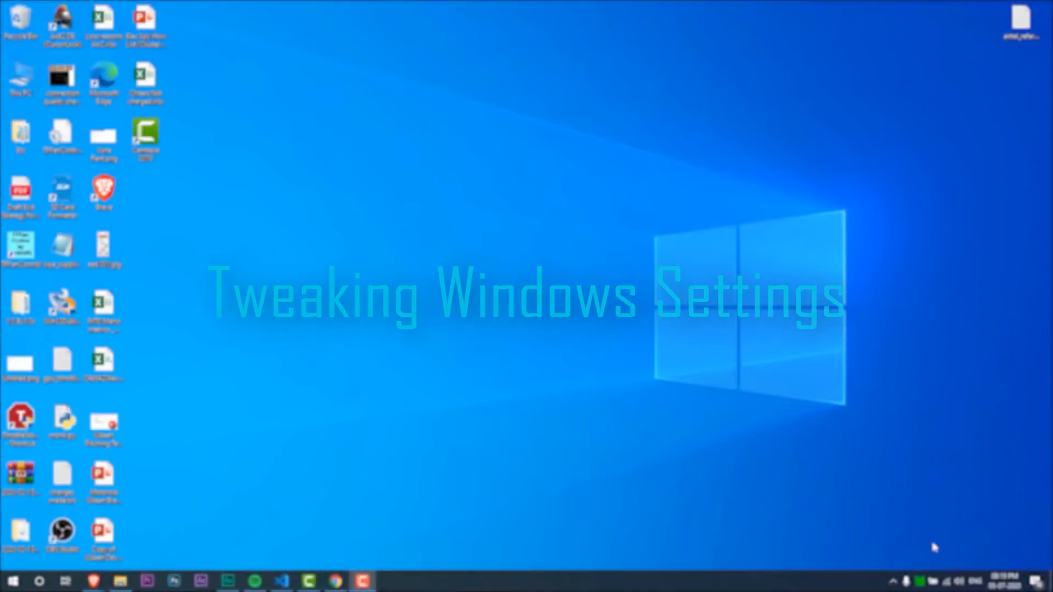
Open the Balanced plan's advanced power settings and examine the maximum processor state under Processor power management.
{"action": "left_click", "coordinate": [932, 585]}
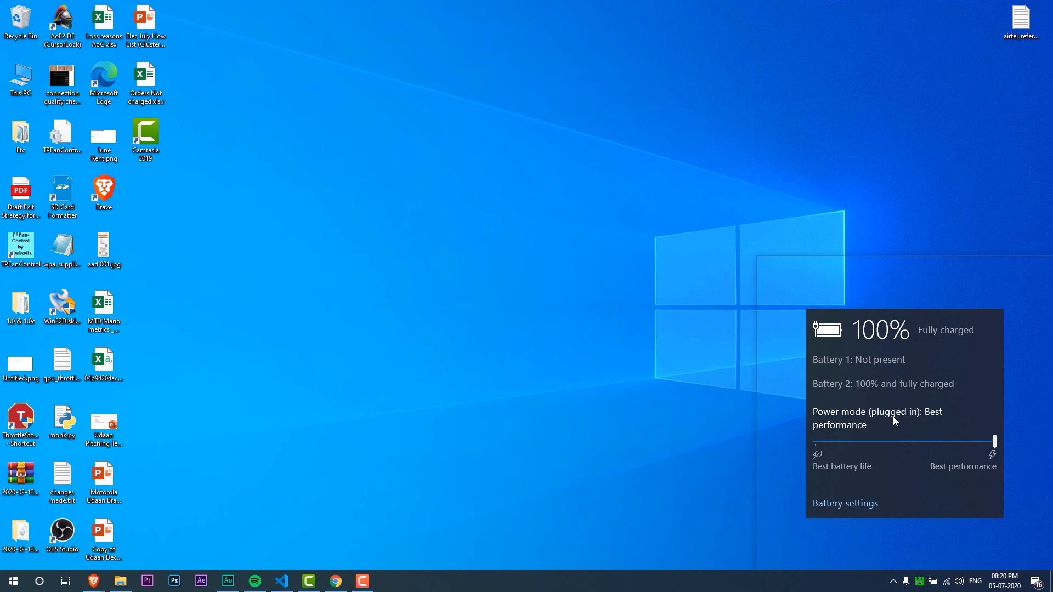
{"action": "right_click", "coordinate": [937, 584]}
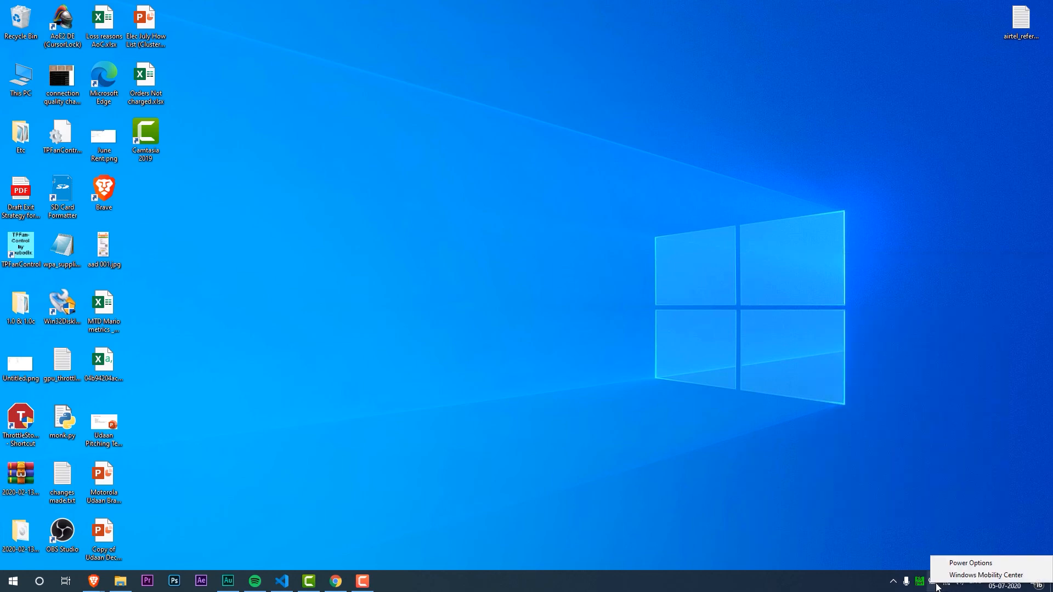
{"action": "left_click", "coordinate": [943, 561]}
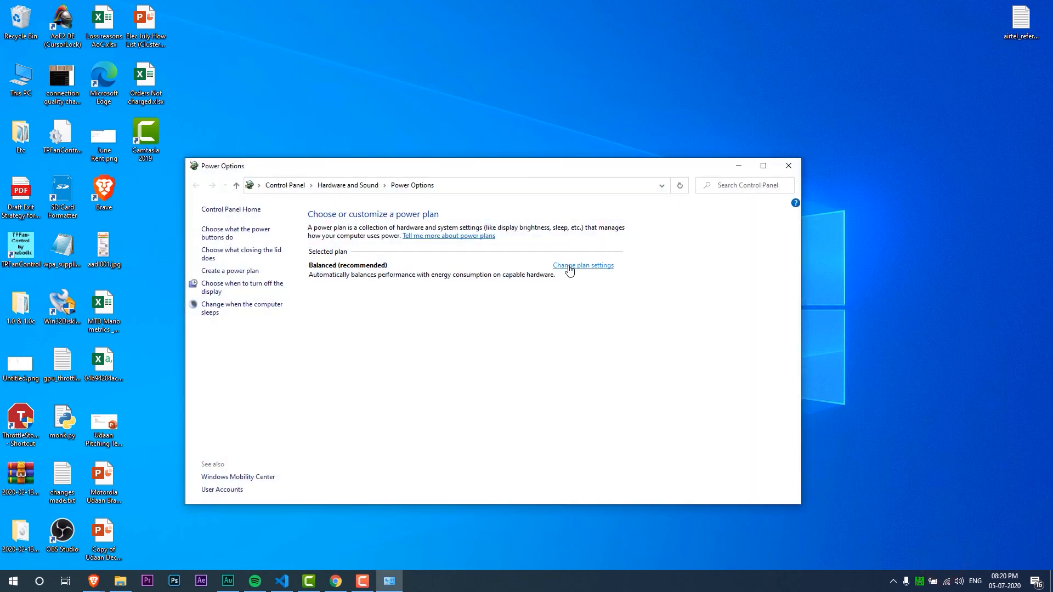
{"action": "left_click", "coordinate": [569, 267]}
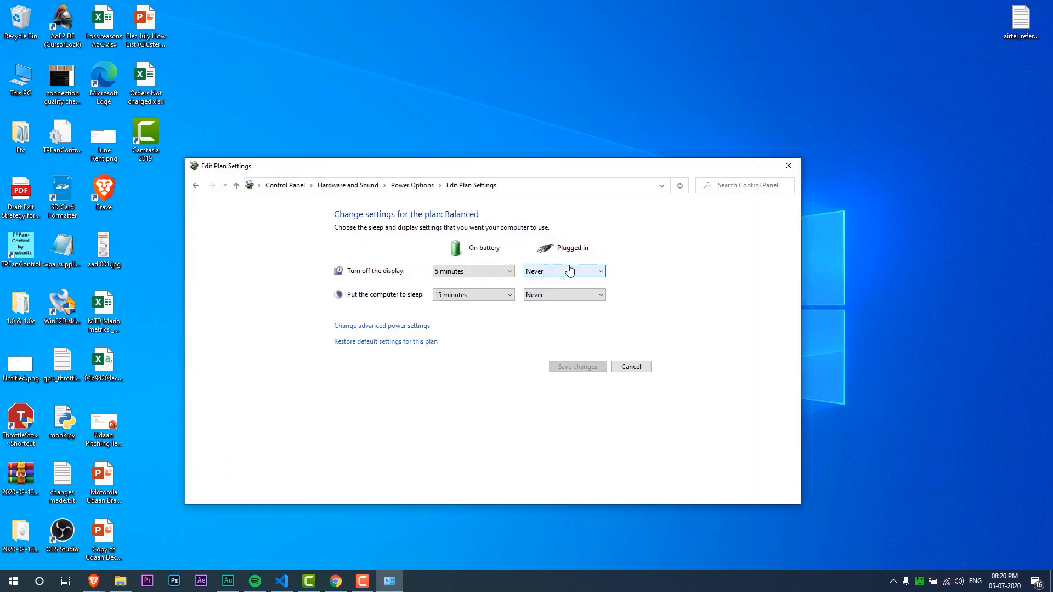
{"action": "left_click", "coordinate": [393, 327]}
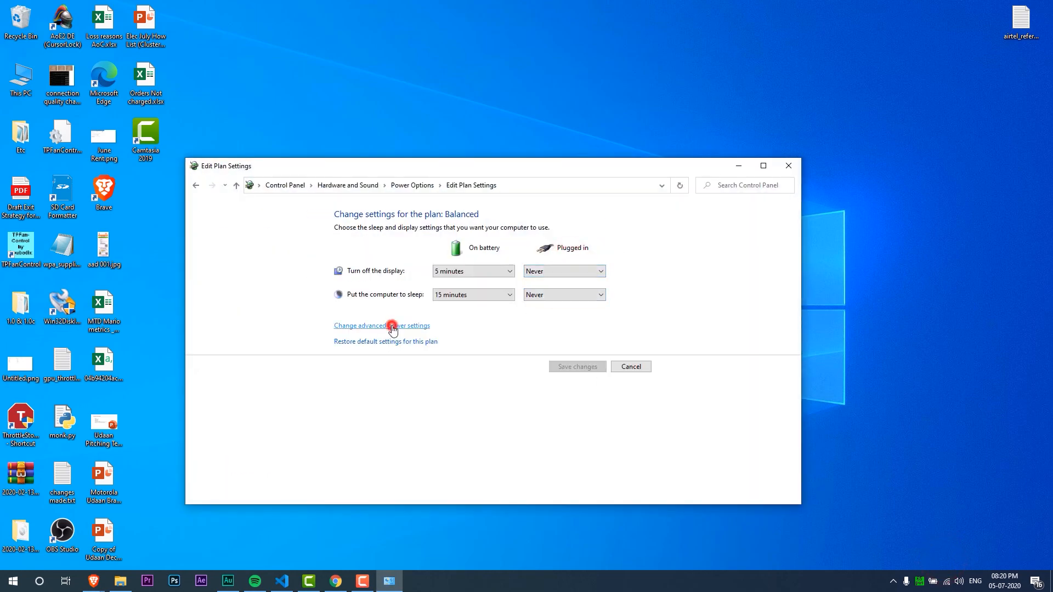
{"action": "scroll", "coordinate": [130, 198], "scroll_direction": "down", "scroll_amount": 3}
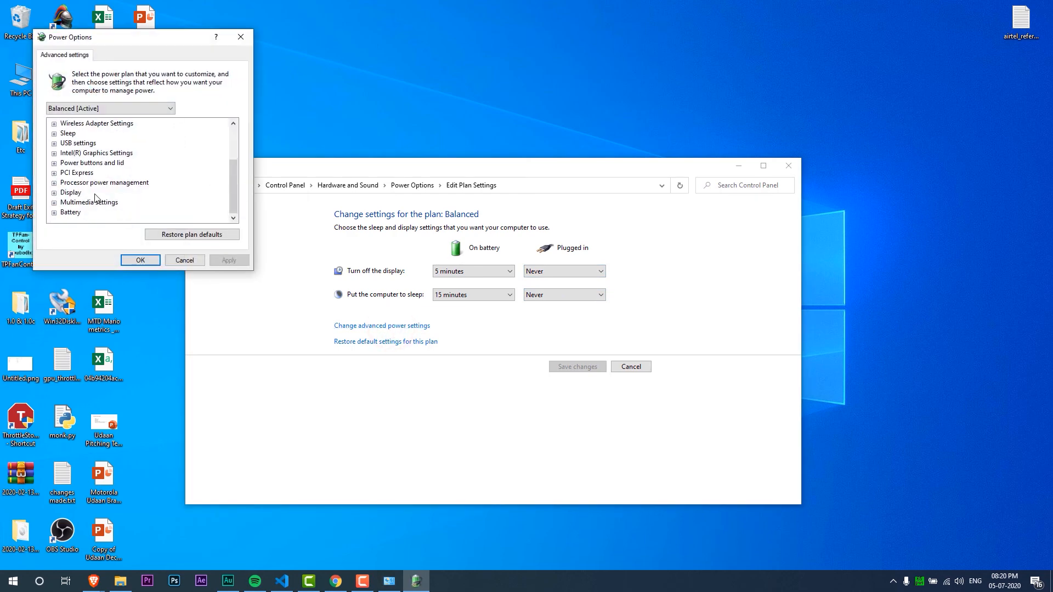
{"action": "left_click", "coordinate": [54, 183]}
{"action": "scroll", "coordinate": [75, 187], "scroll_direction": "down", "scroll_amount": 1}
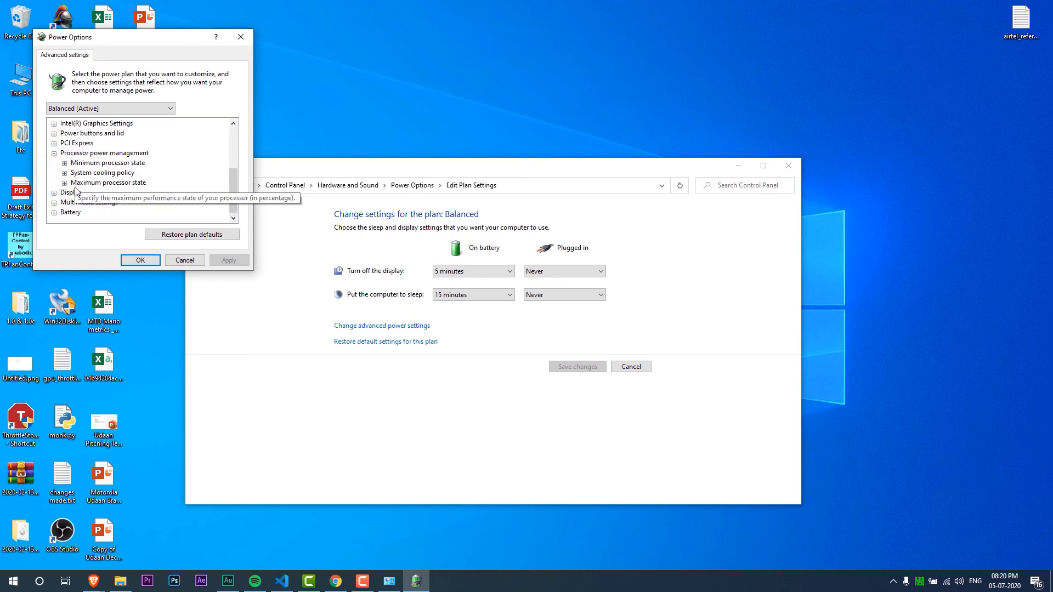
{"action": "left_click", "coordinate": [65, 183]}
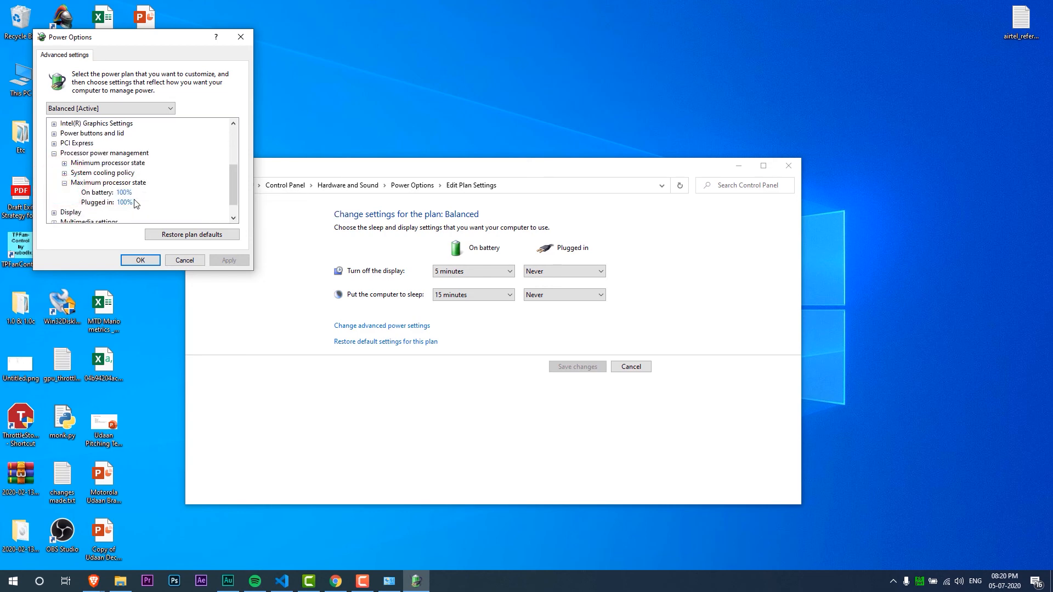
Examine PCI Express Link State Power Management and the system cooling policy, accept the advanced settings and close Power Options.
{"action": "left_click", "coordinate": [54, 146]}
{"action": "left_click", "coordinate": [55, 146]}
{"action": "left_click", "coordinate": [55, 146]}
{"action": "left_click", "coordinate": [54, 146]}
{"action": "left_click", "coordinate": [54, 145]}
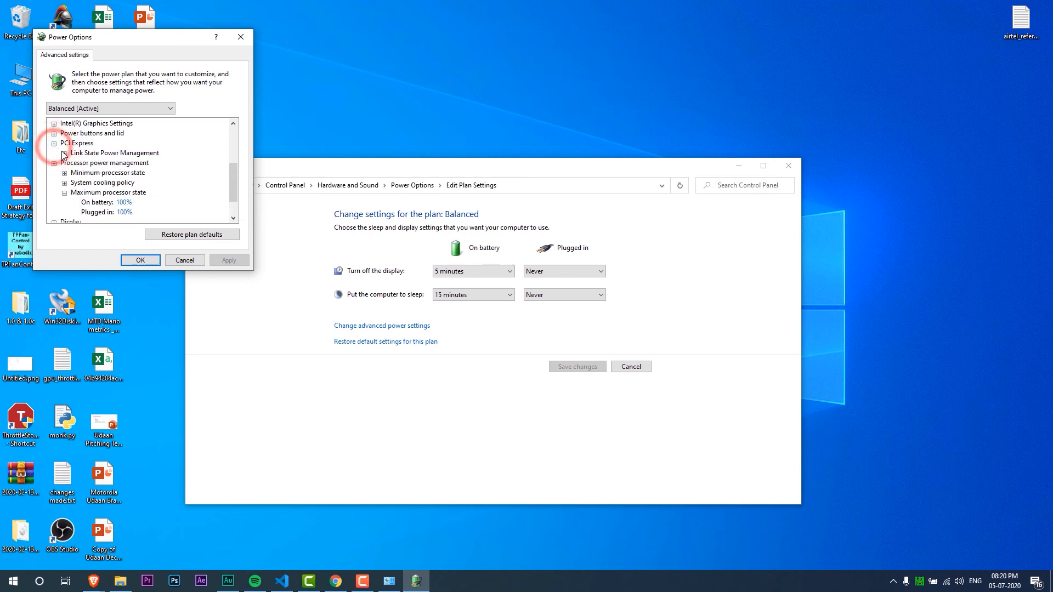
{"action": "left_click", "coordinate": [65, 154]}
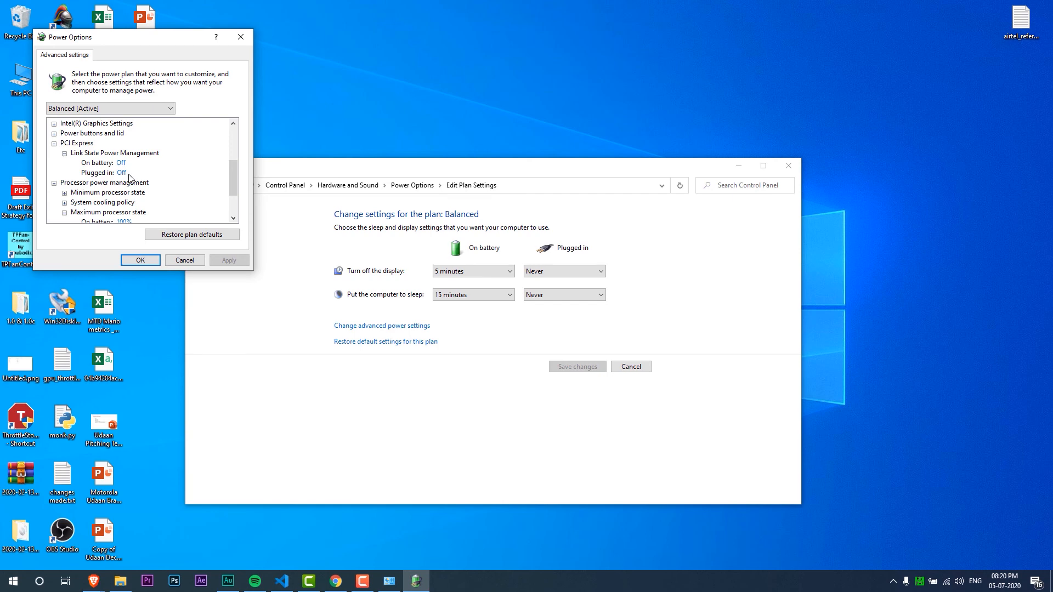
{"action": "left_click", "coordinate": [65, 203]}
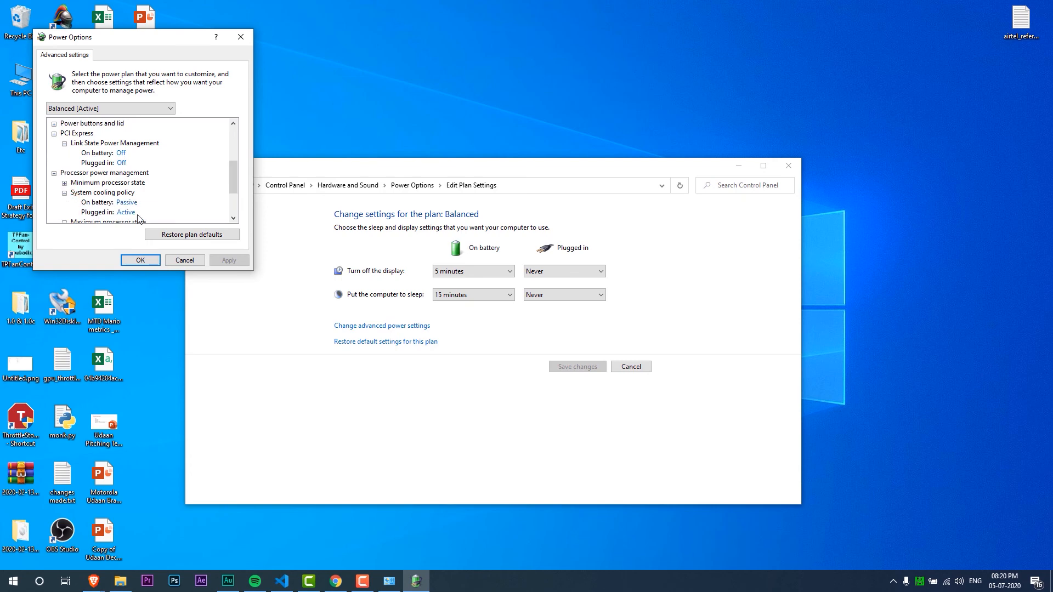
{"action": "left_click", "coordinate": [139, 256]}
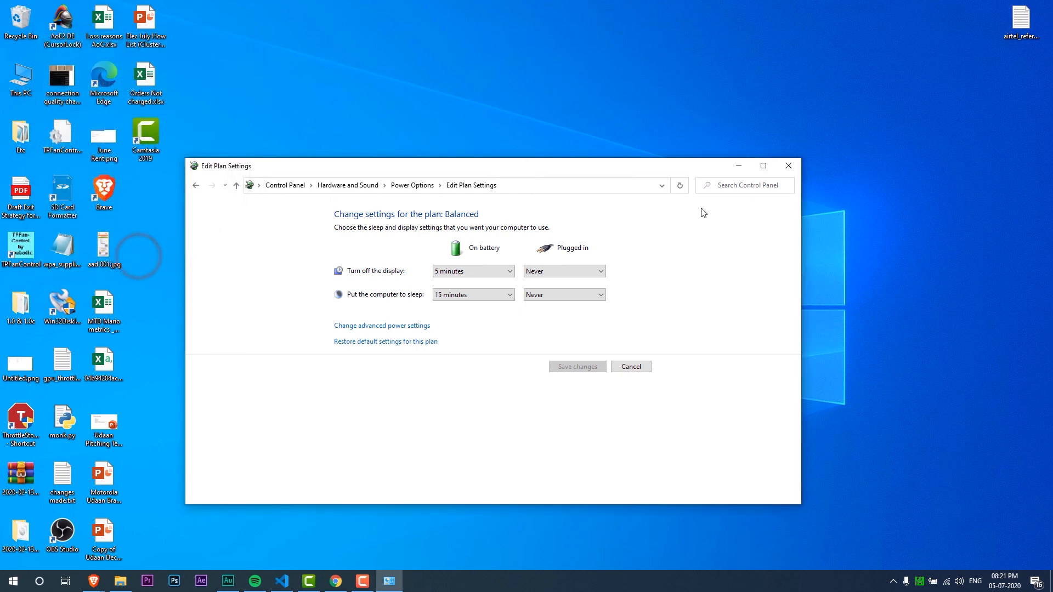
{"action": "left_click", "coordinate": [796, 164]}
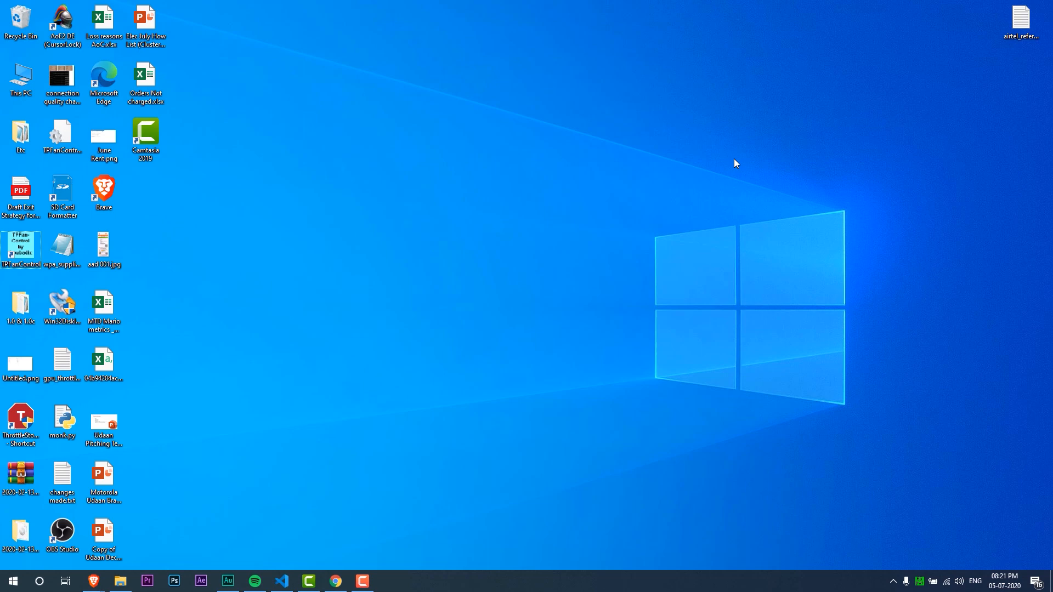
Run gpedit.msc to open the Local Group Policy Editor.
{"action": "key", "text": "super+r"}
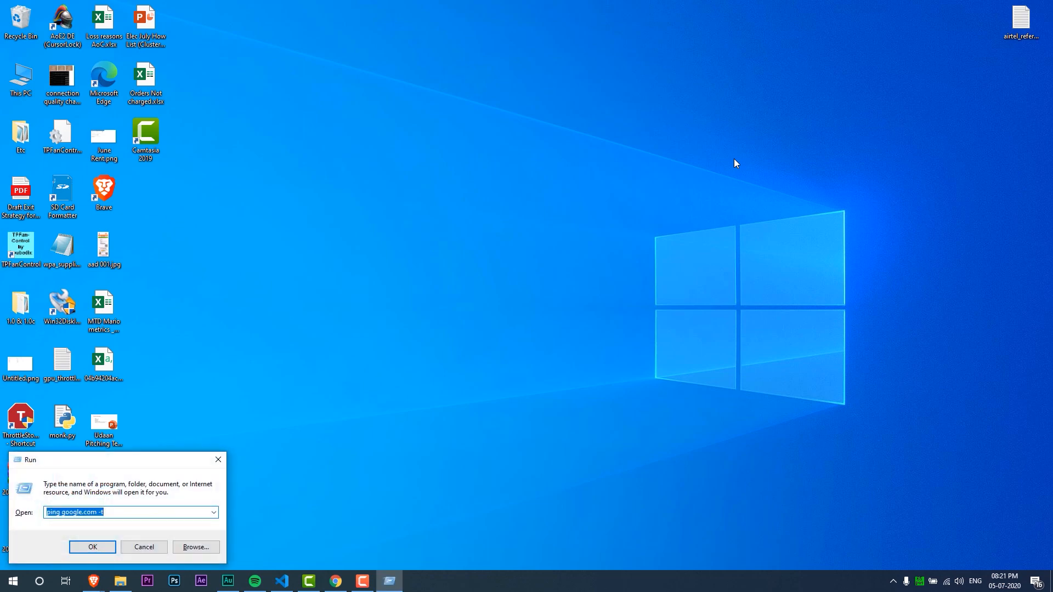
{"action": "type", "text": "g"}
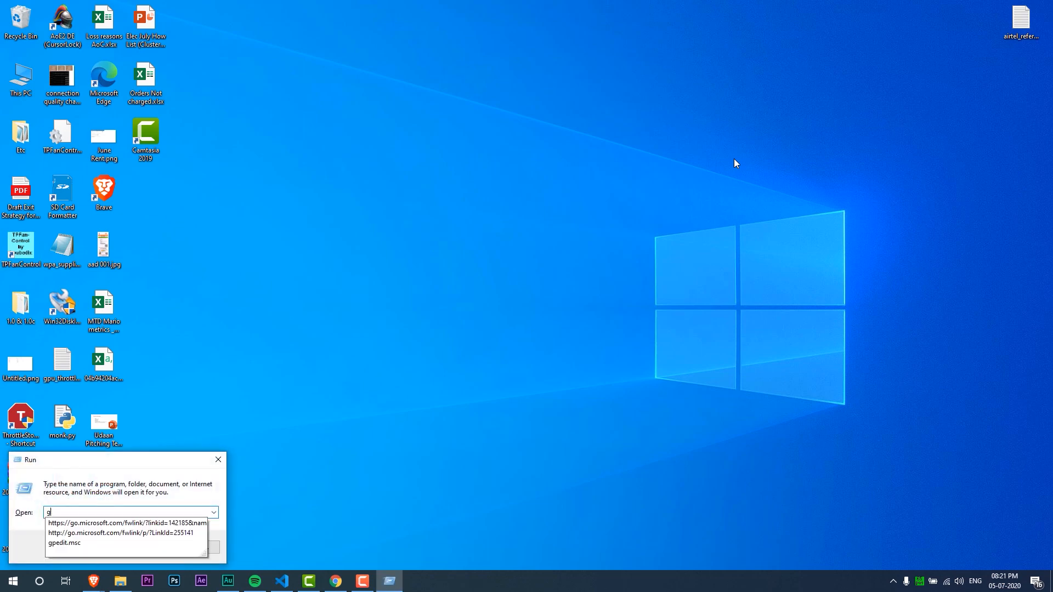
{"action": "key", "text": "Down"}
{"action": "key", "text": "Down"}
{"action": "key", "text": "Down"}
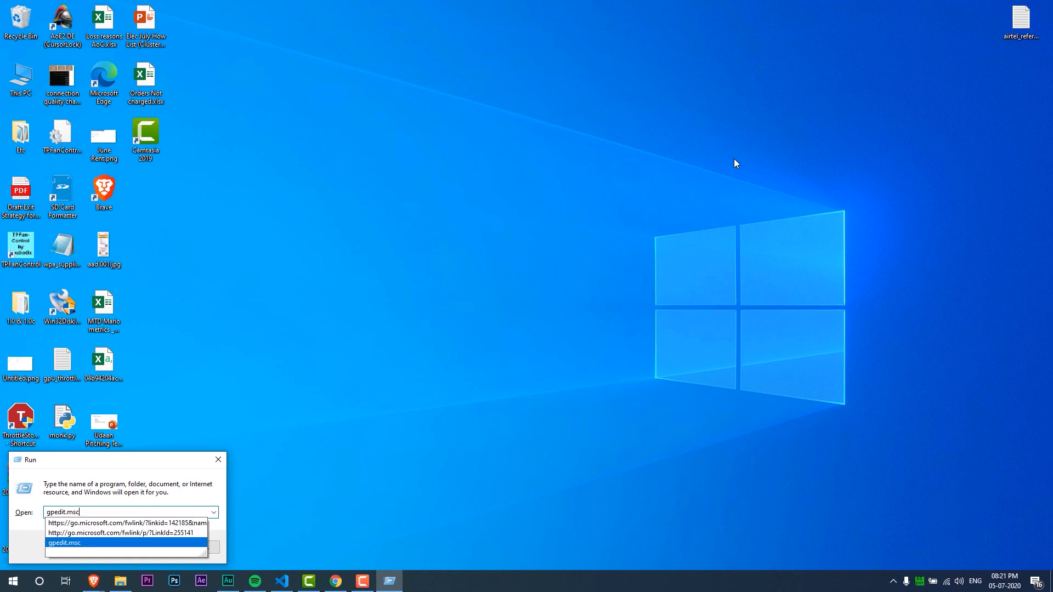
{"action": "key", "text": "Return"}
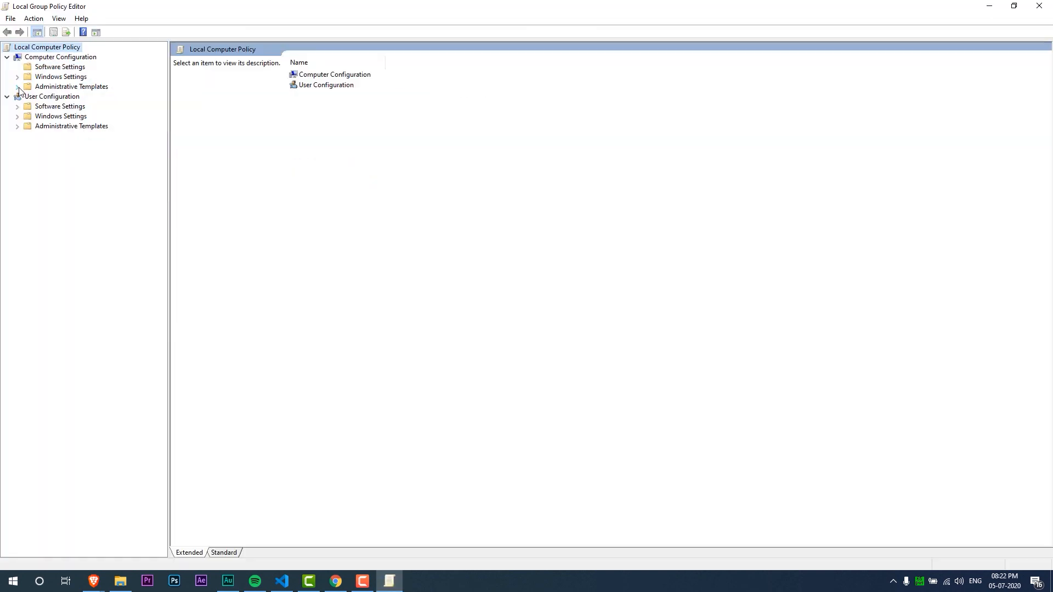
Browse Computer Configuration's Administrative Templates through System and Power Management to Power Throttling Settings.
{"action": "left_click", "coordinate": [18, 88]}
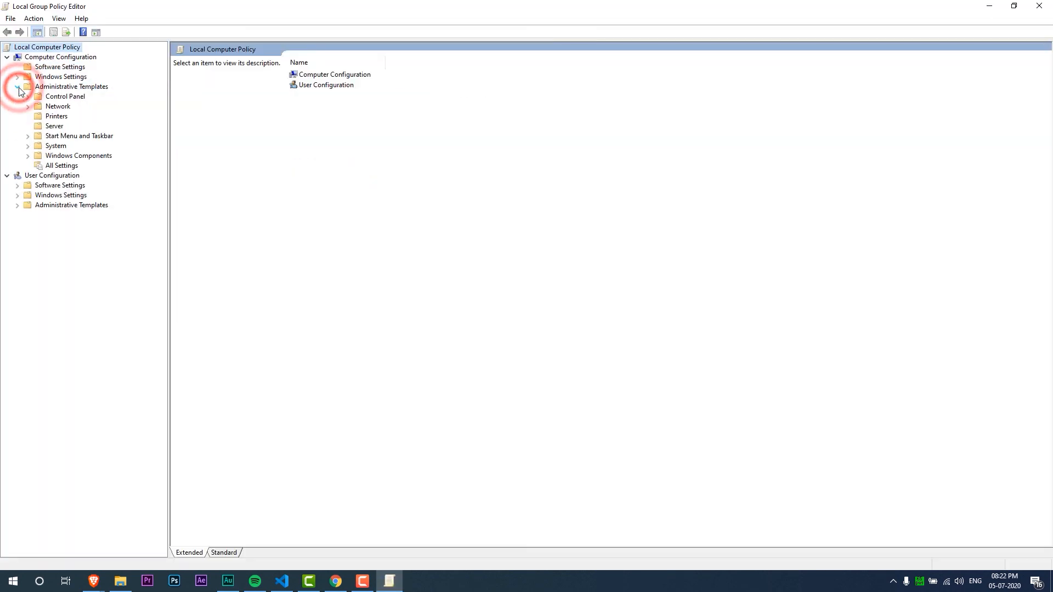
{"action": "left_click", "coordinate": [27, 145]}
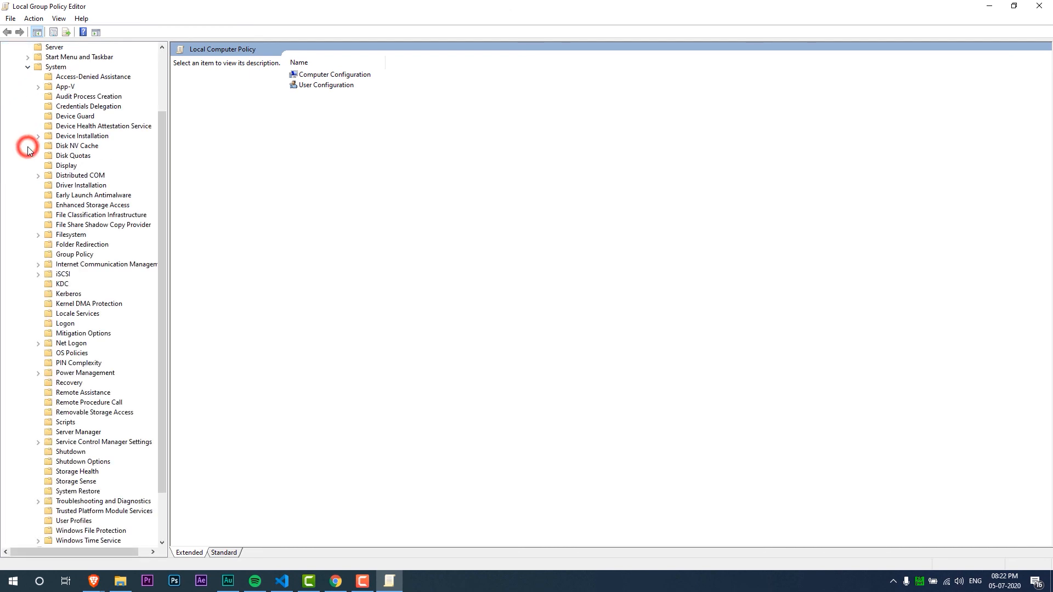
{"action": "scroll", "coordinate": [101, 173], "scroll_direction": "down", "scroll_amount": 2}
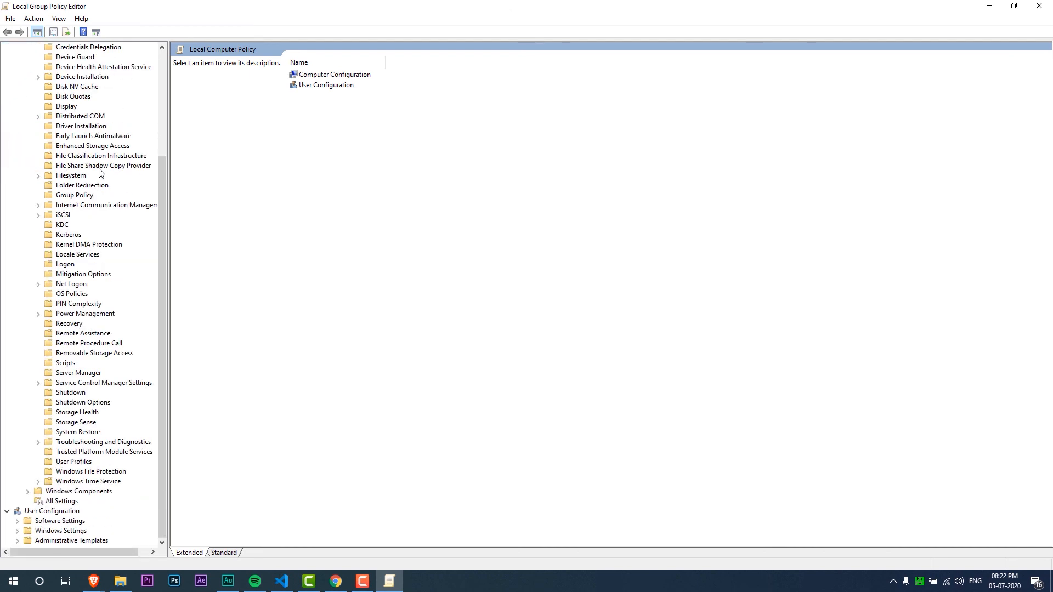
{"action": "left_click", "coordinate": [38, 314]}
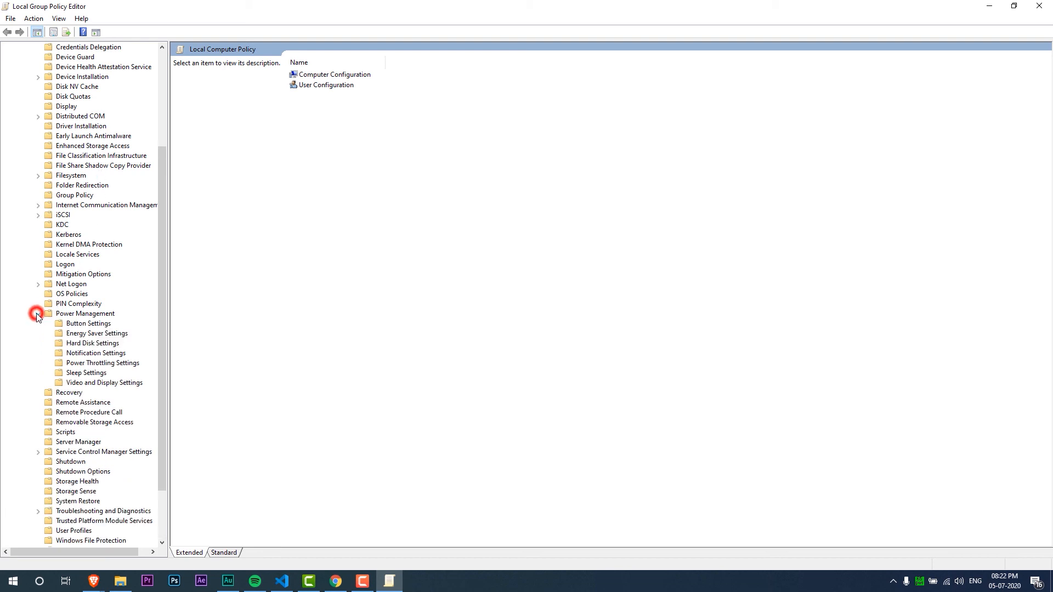
{"action": "left_click", "coordinate": [97, 365]}
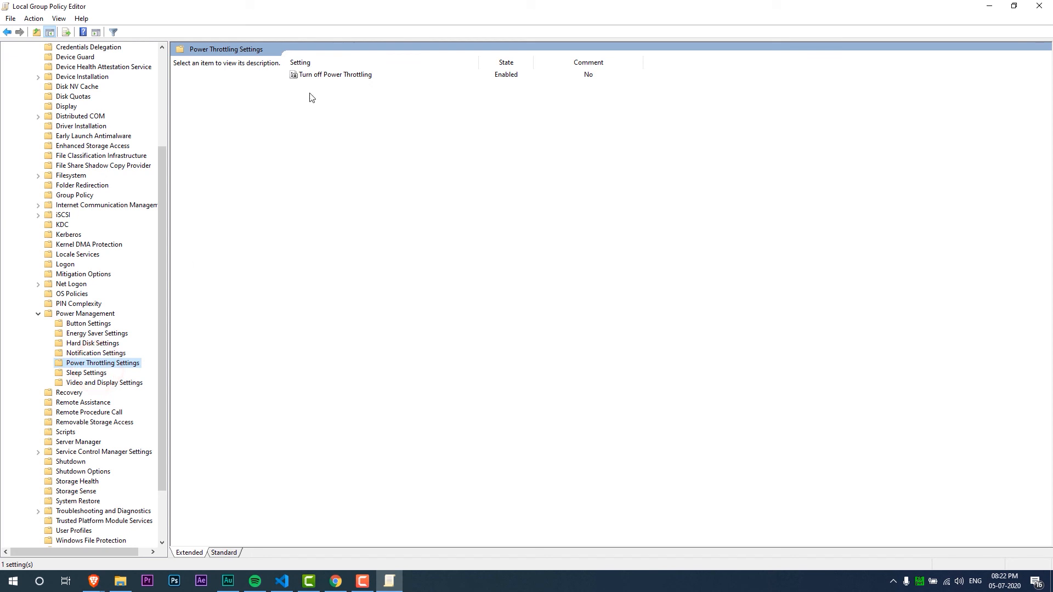
Open the Turn off Power Throttling policy, accept it as Enabled and close the policy editor.
{"action": "double_click", "coordinate": [322, 79]}
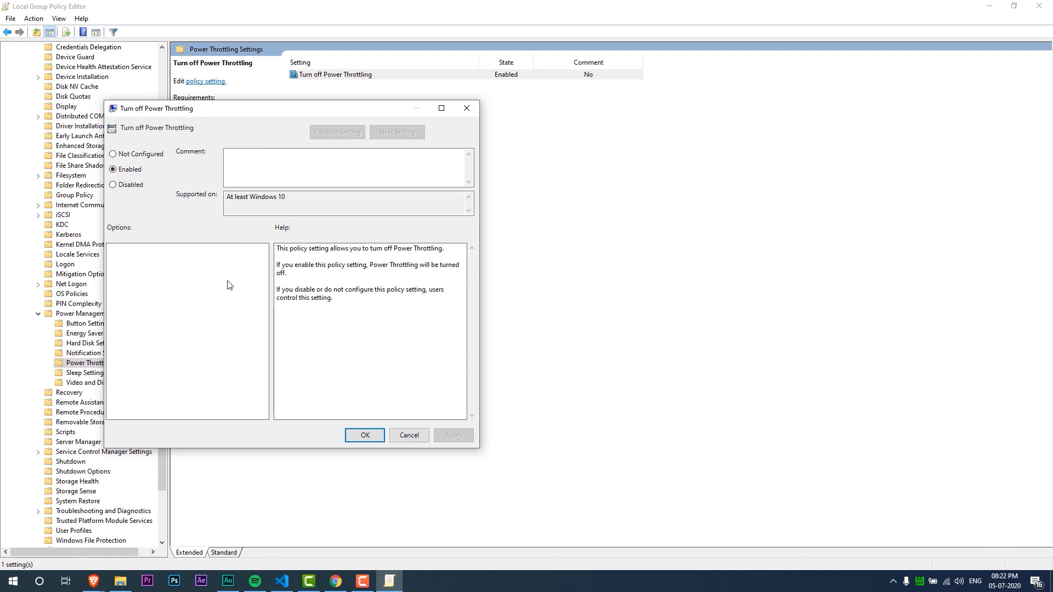
{"action": "left_click", "coordinate": [347, 436]}
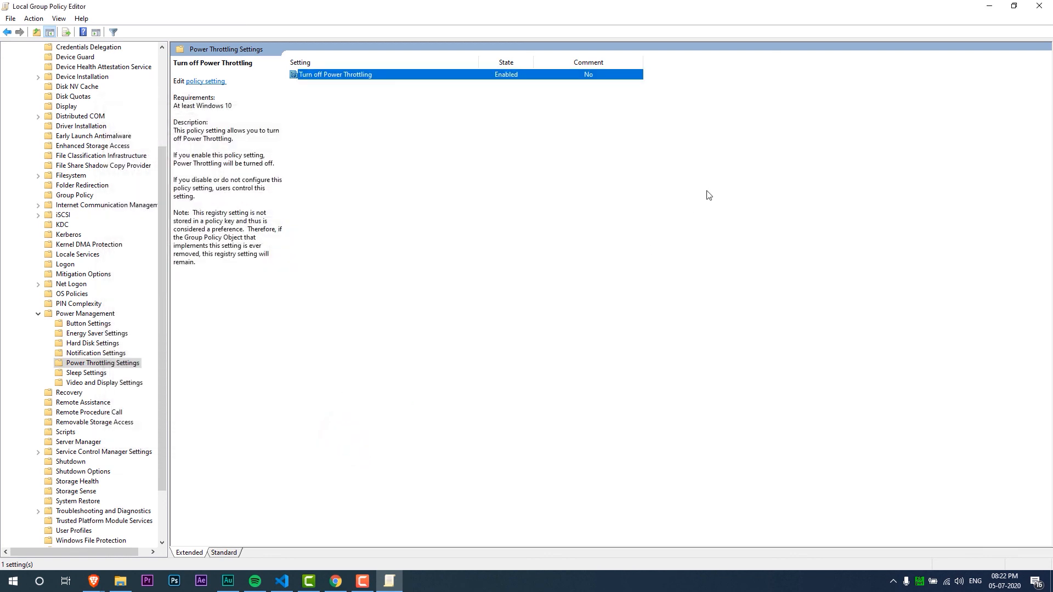
{"action": "left_click", "coordinate": [1036, 4]}
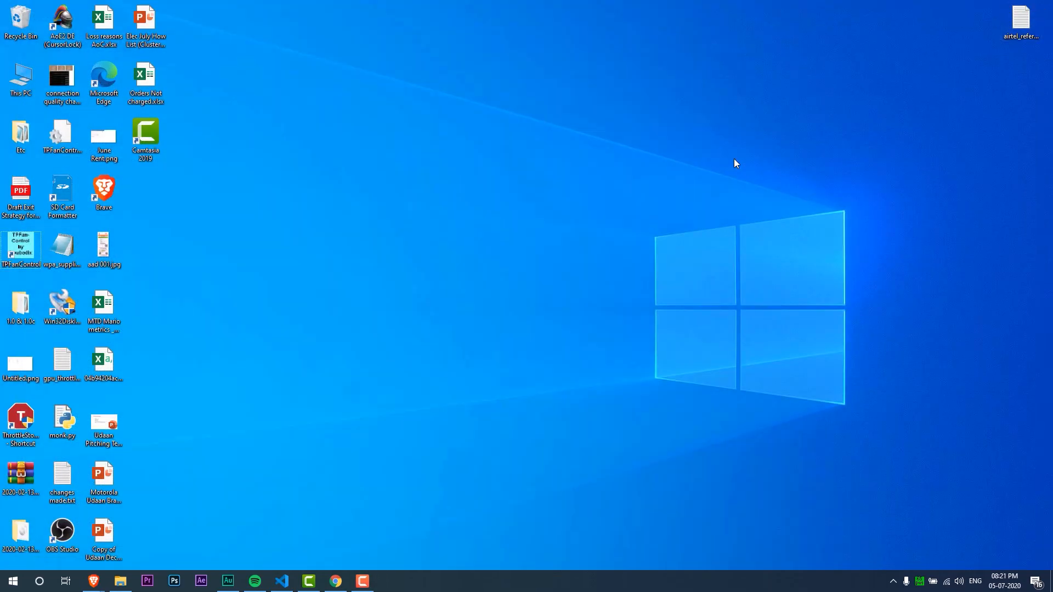